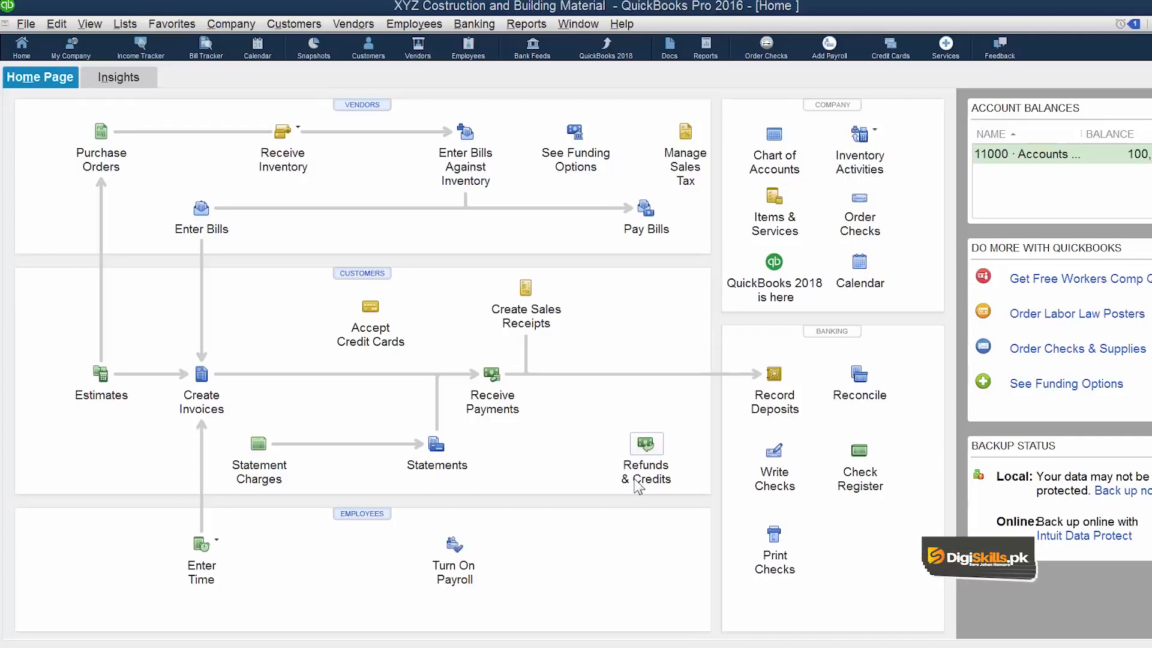
- Open the Add Multiple Customer:Jobs list from the Customer Center and examine the customers' Steel and Cement custom fields
left_click(382, 277)
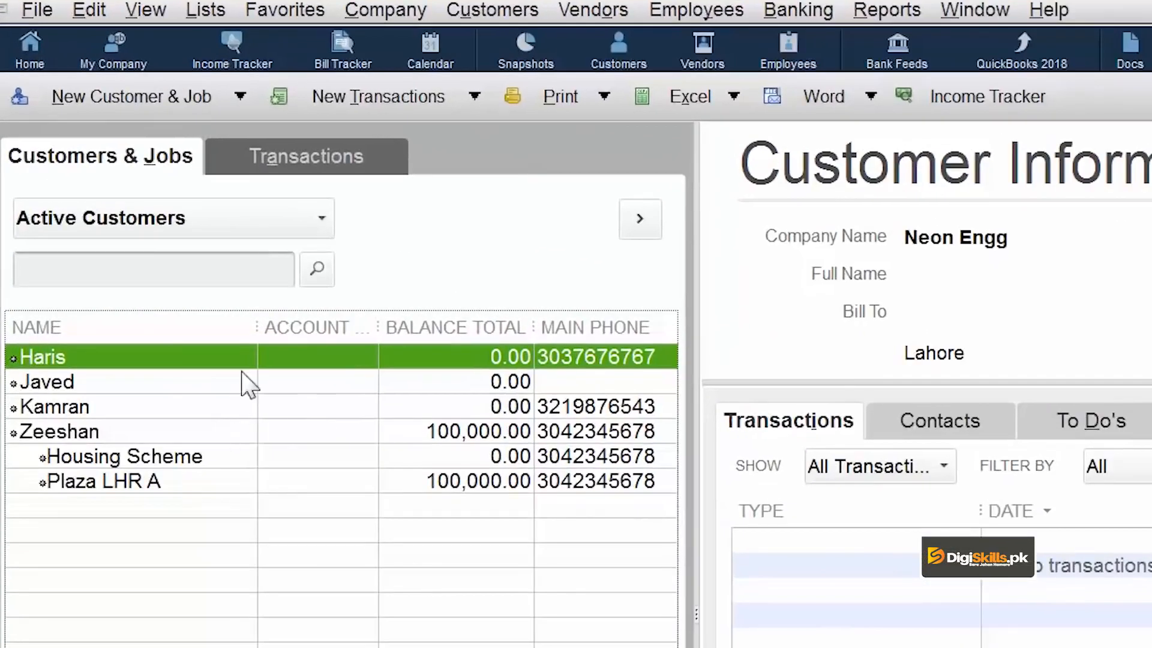
left_click(114, 99)
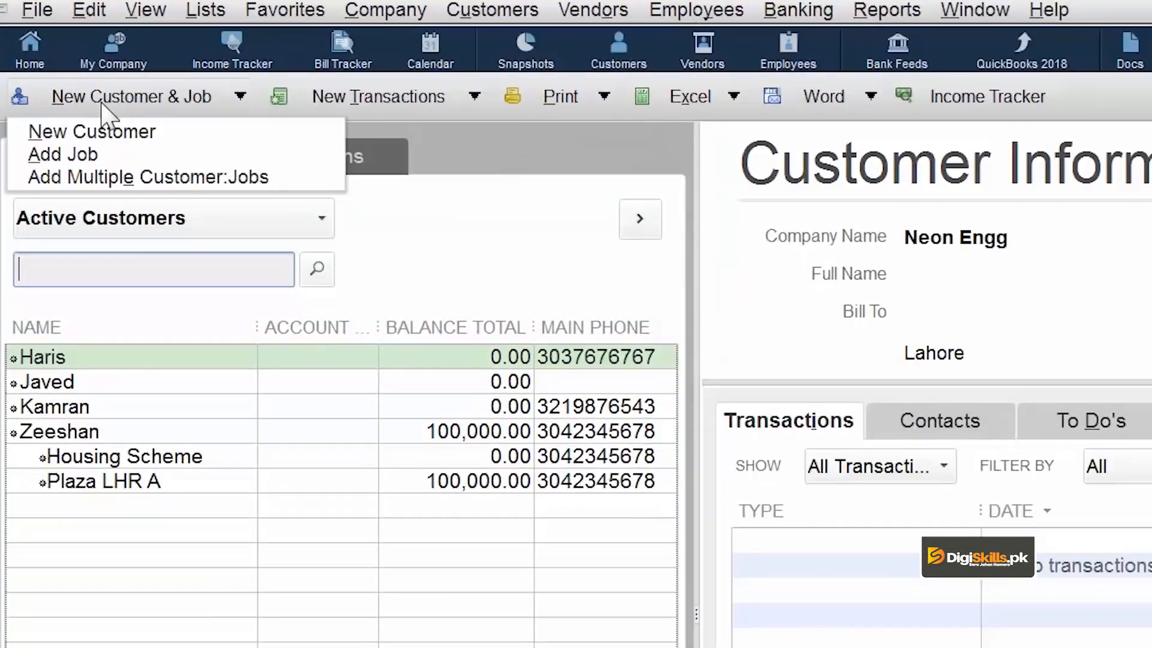
left_click(150, 178)
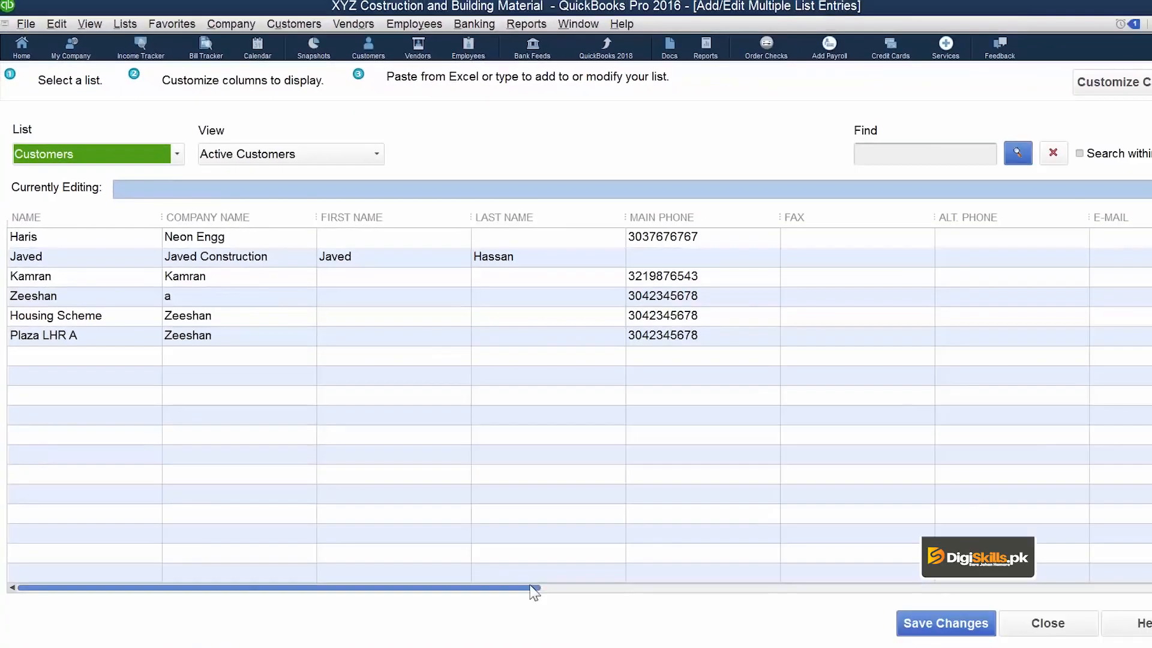
left_click_drag(534, 593, 1149, 576)
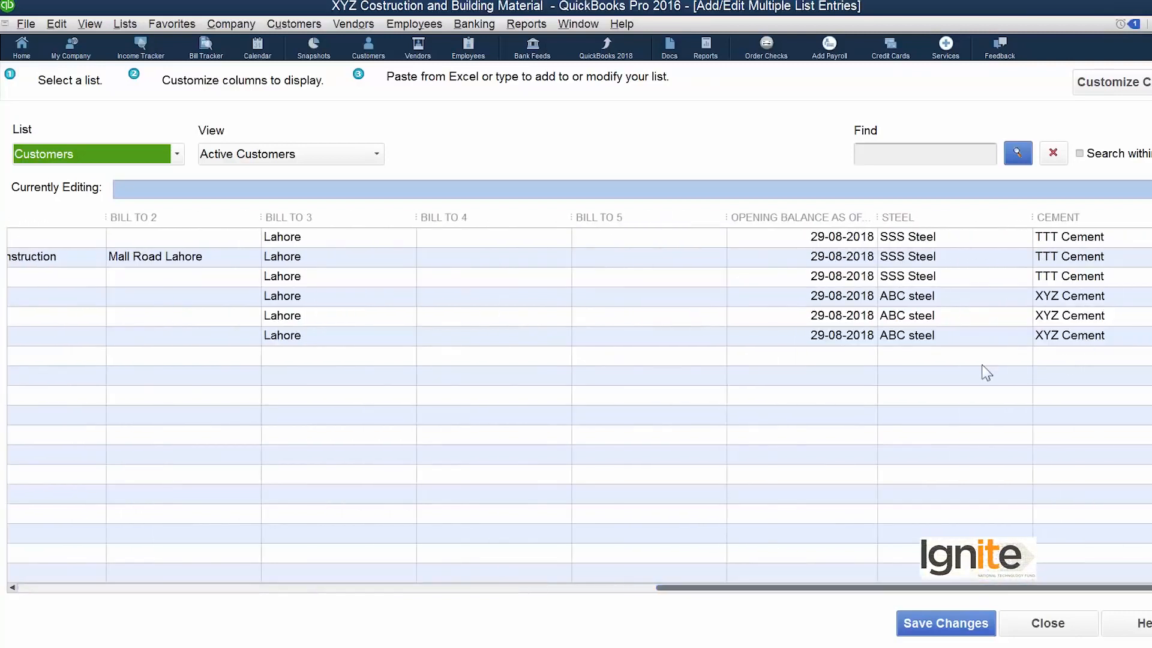
left_click_drag(958, 597, 445, 326)
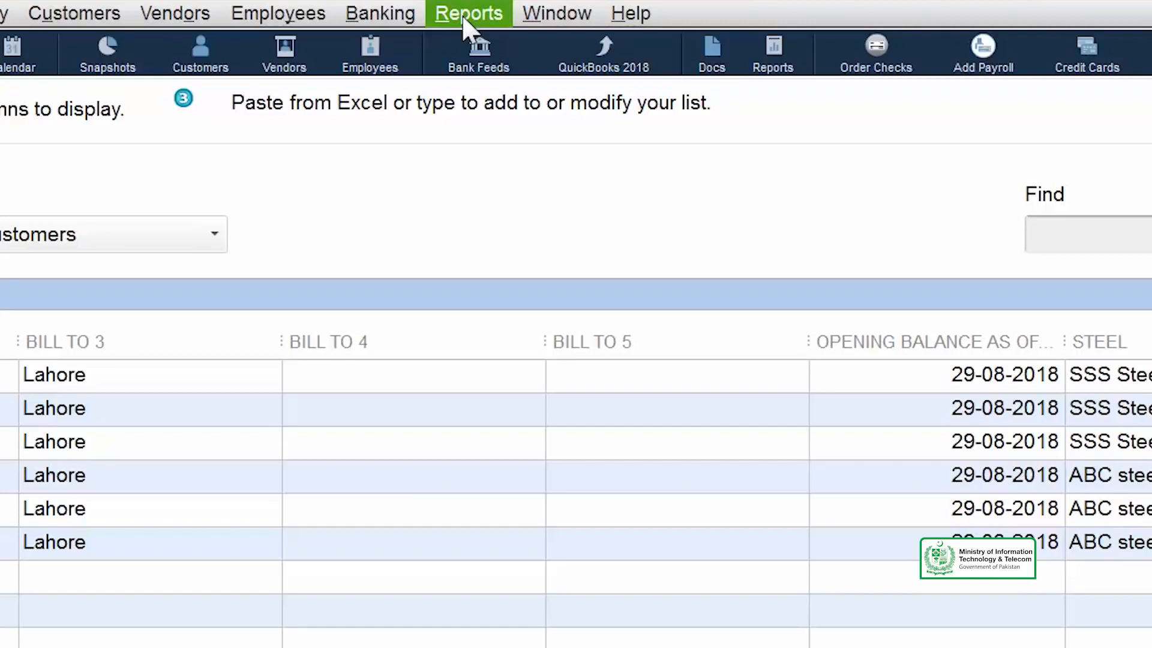
- Open the Customer Contact List report from the Customers & Receivables reports
left_click(467, 13)
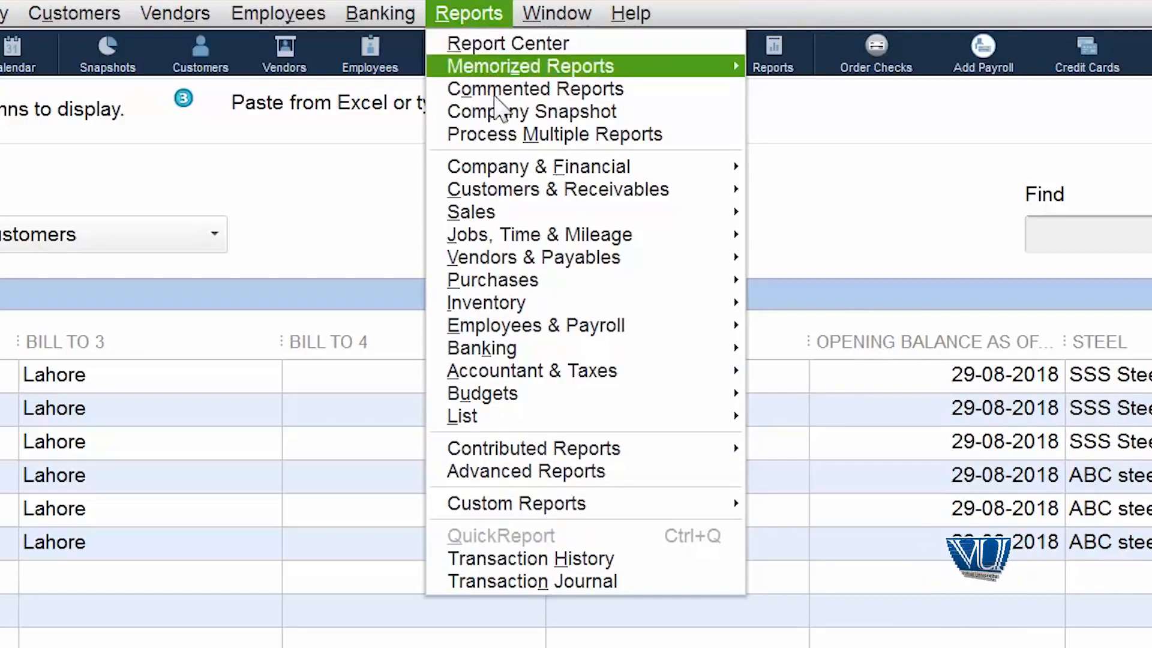
mouse_move(519, 191)
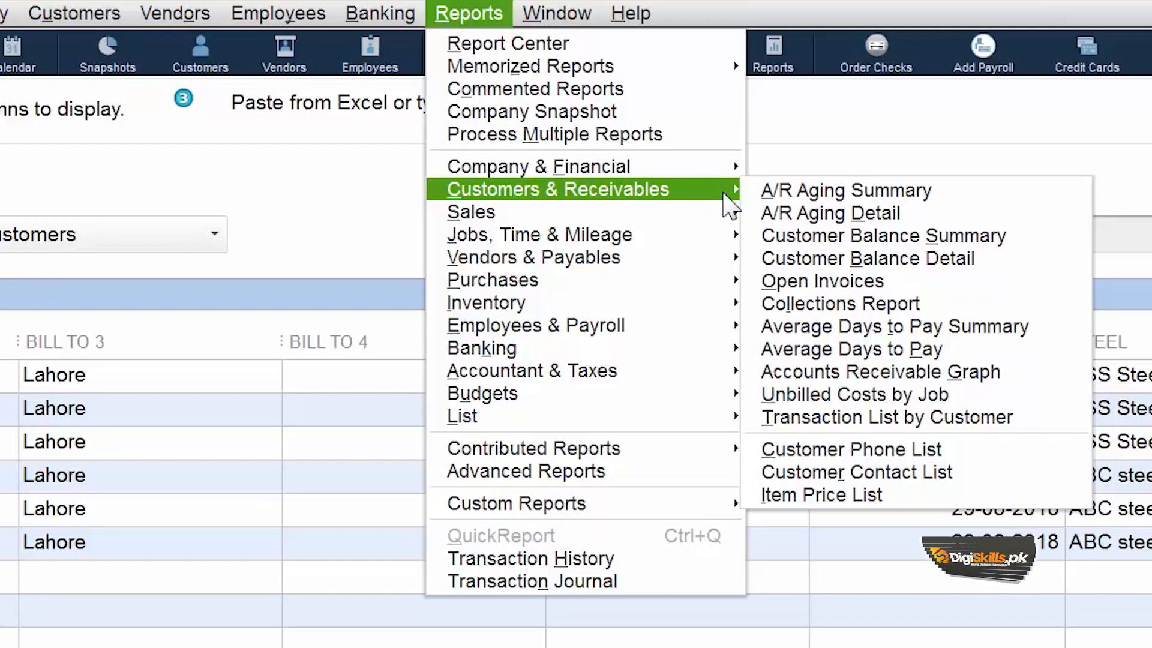
left_click(853, 475)
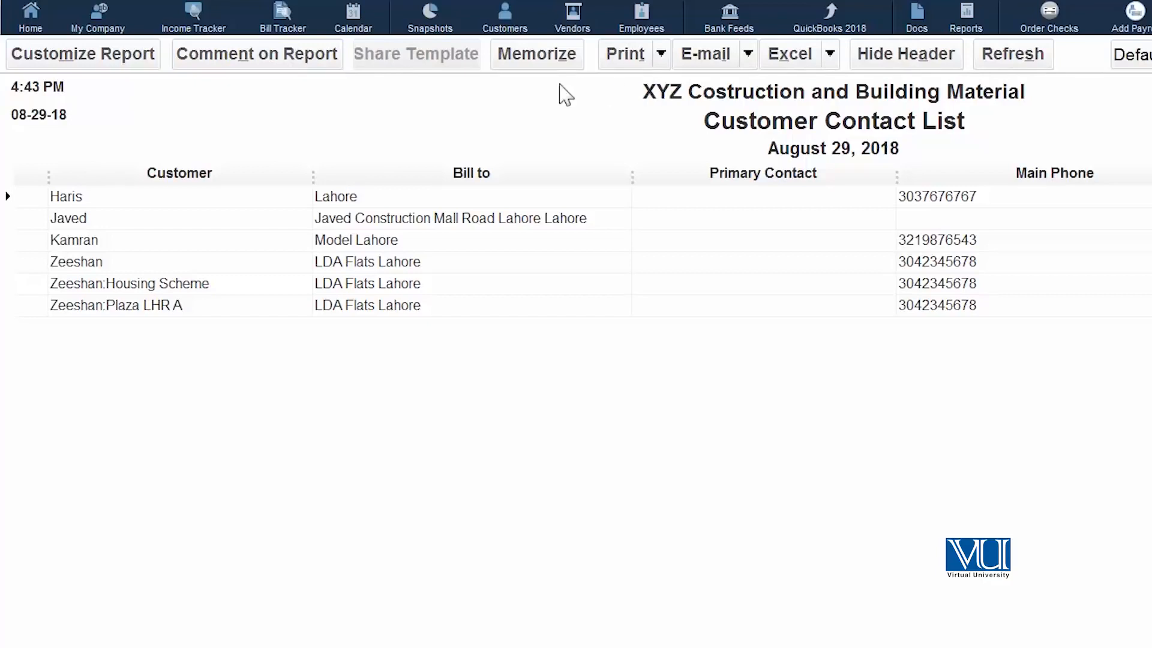
- Customize the Customer Contact List report to display the Cement column
left_click(62, 67)
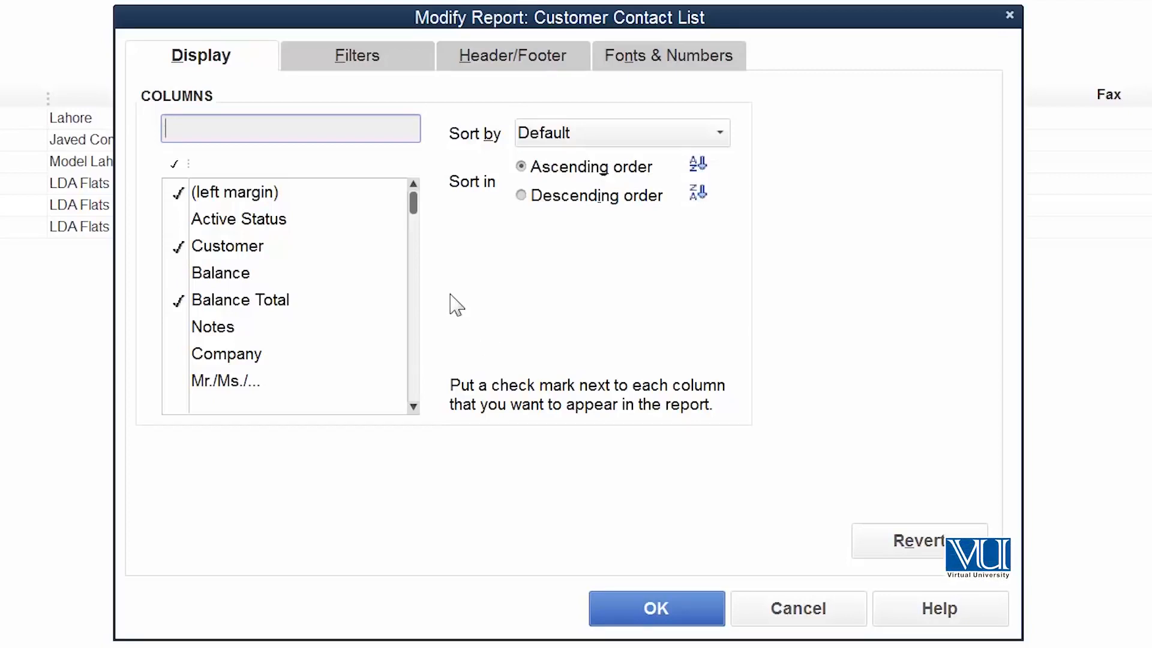
left_click_drag(418, 207, 369, 171)
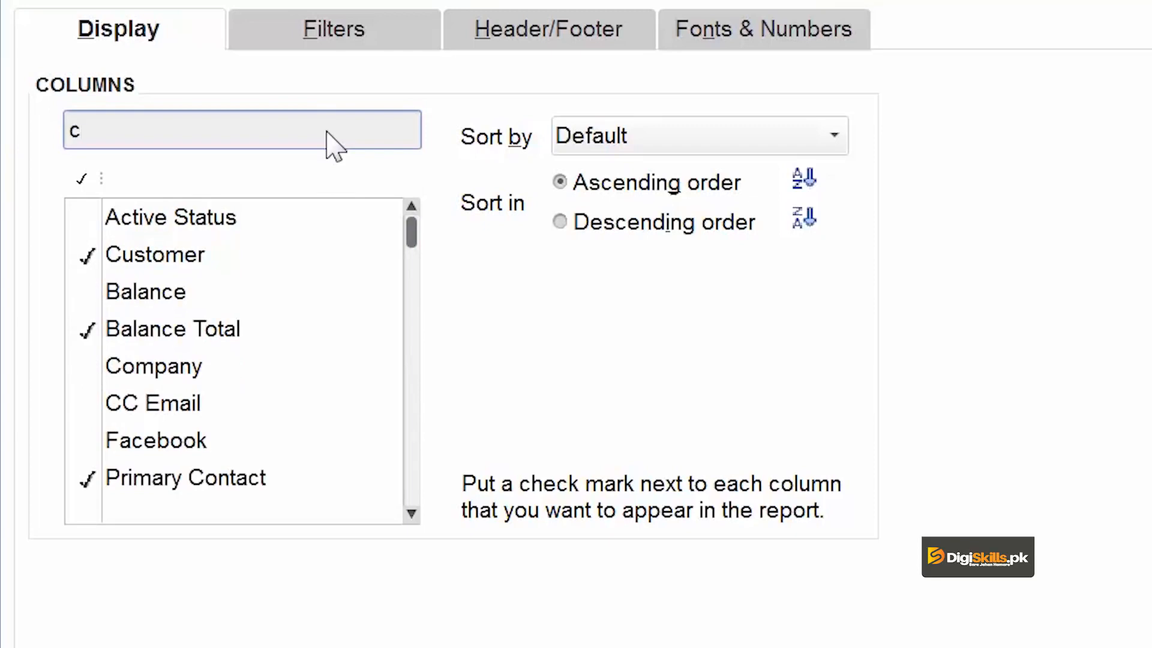
type("eme")
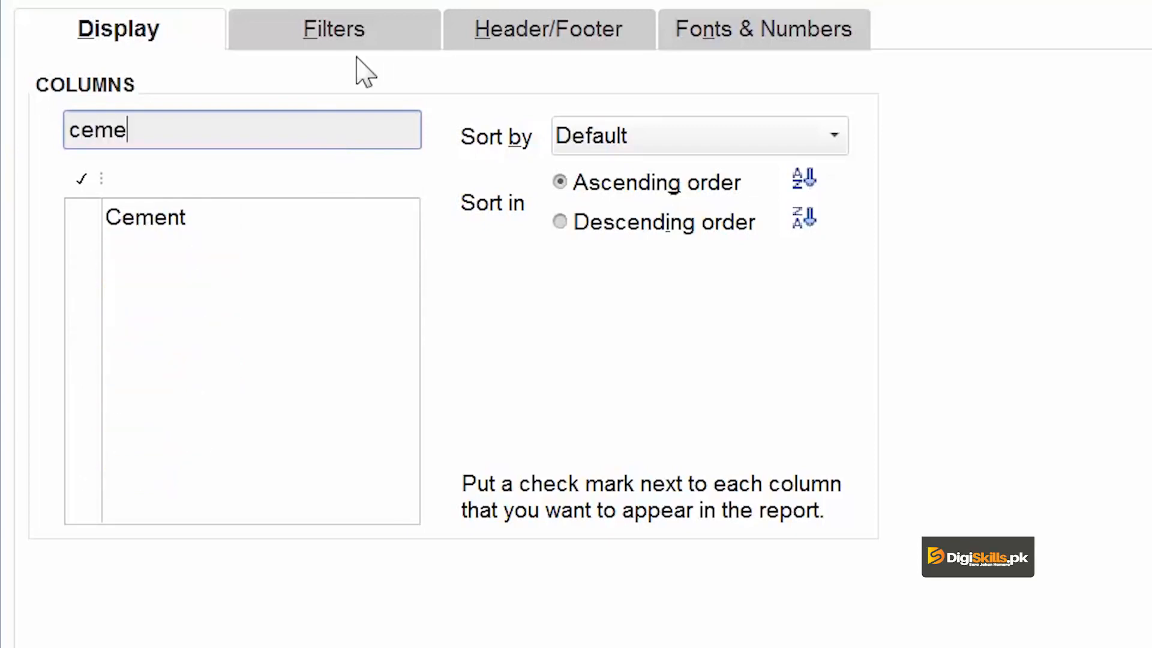
left_click(166, 214)
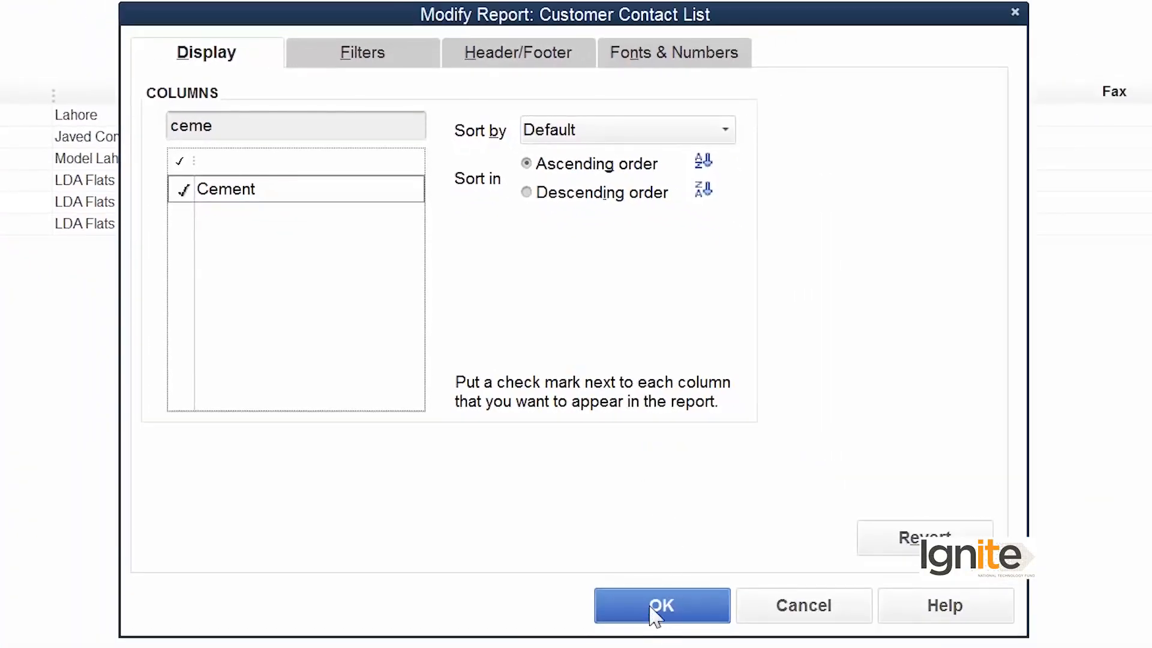
left_click(655, 612)
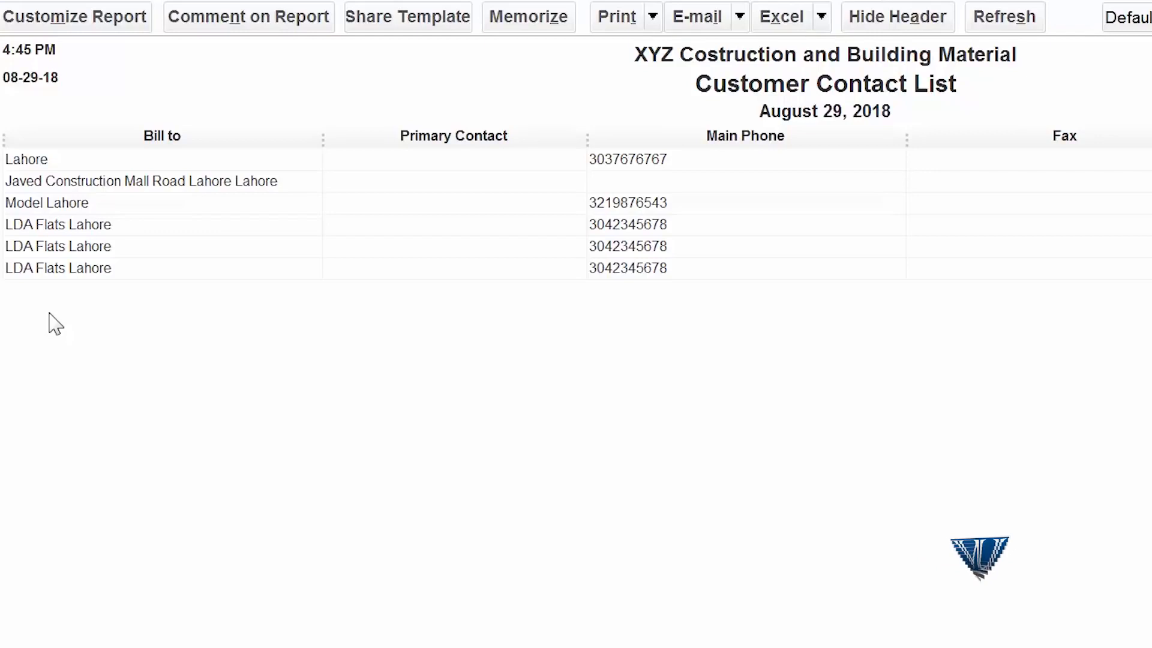
- Add the Steel column to the Customer Contact List report
left_click(77, 27)
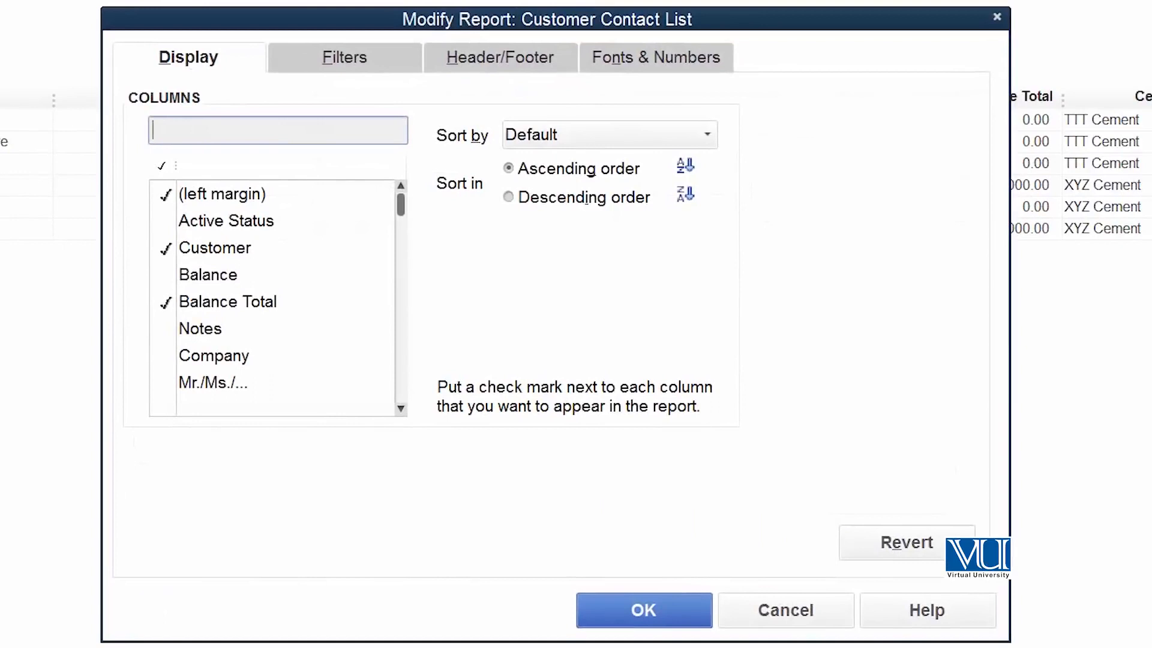
type("steel")
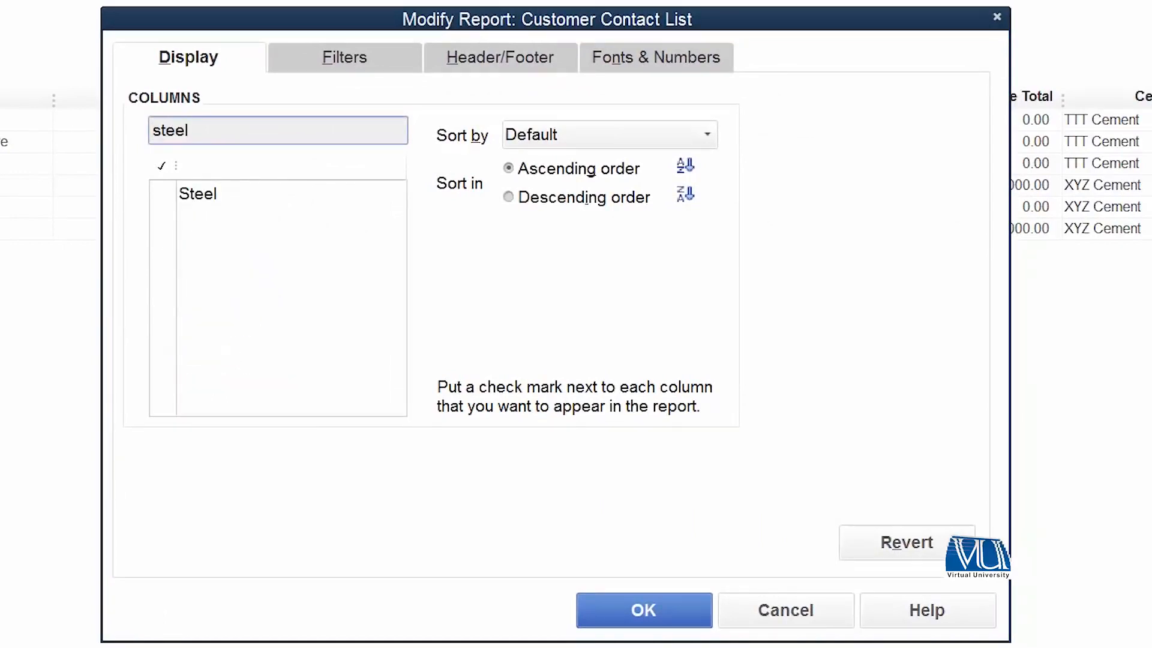
key("BackSpace")
key("BackSpace")
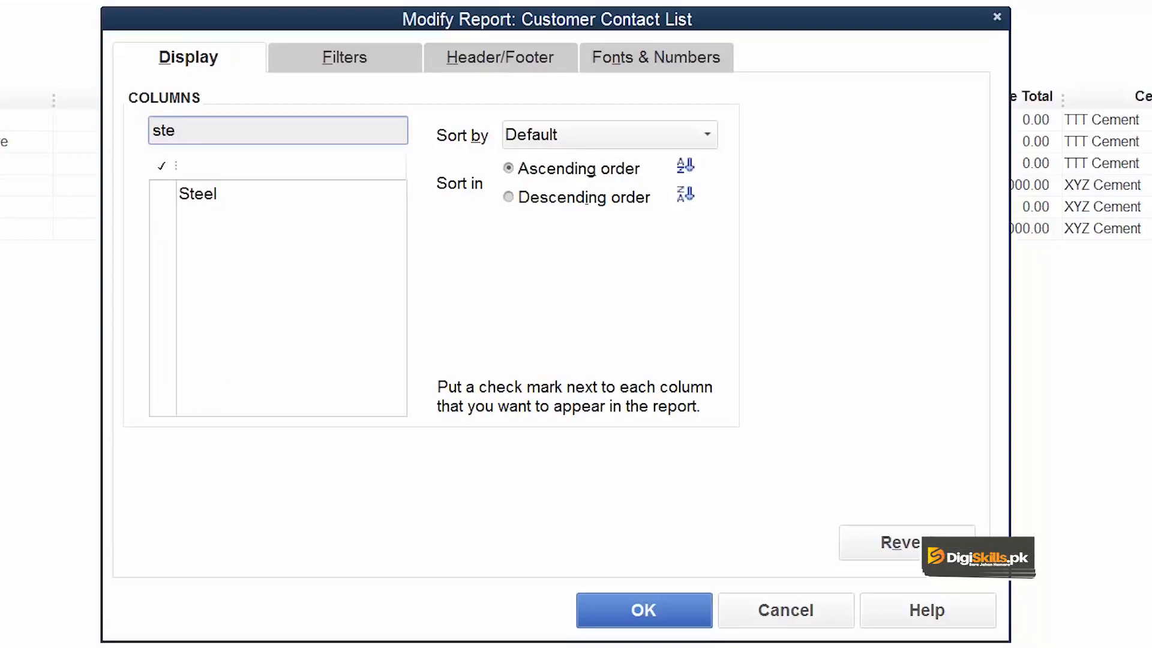
left_click(211, 195)
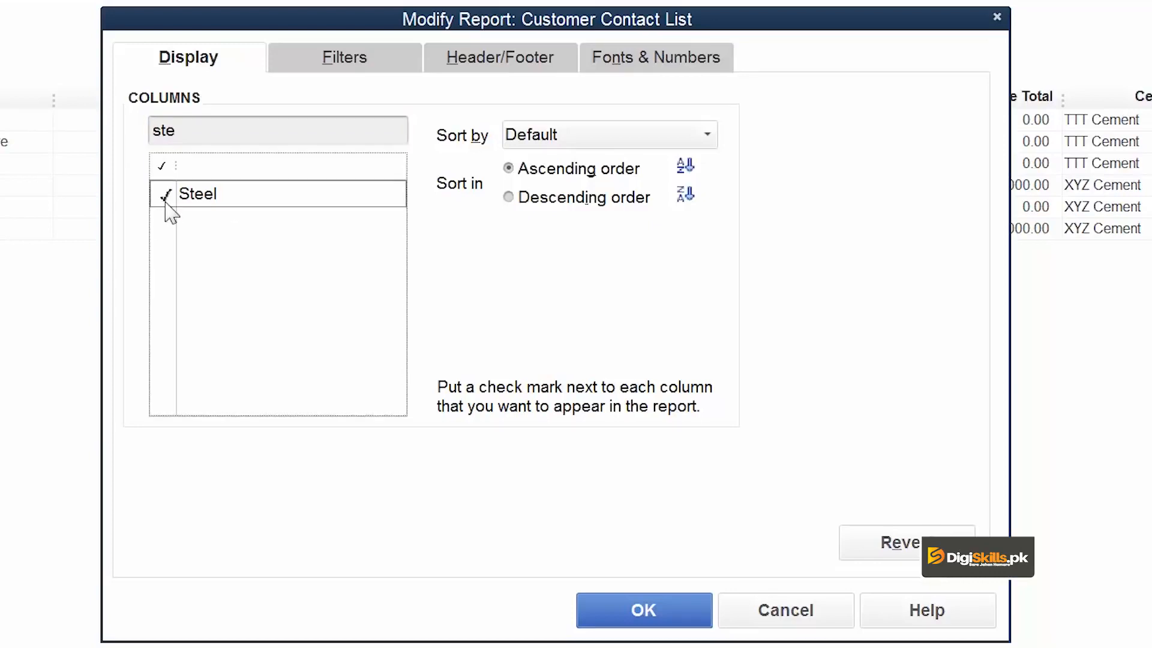
left_click(692, 612)
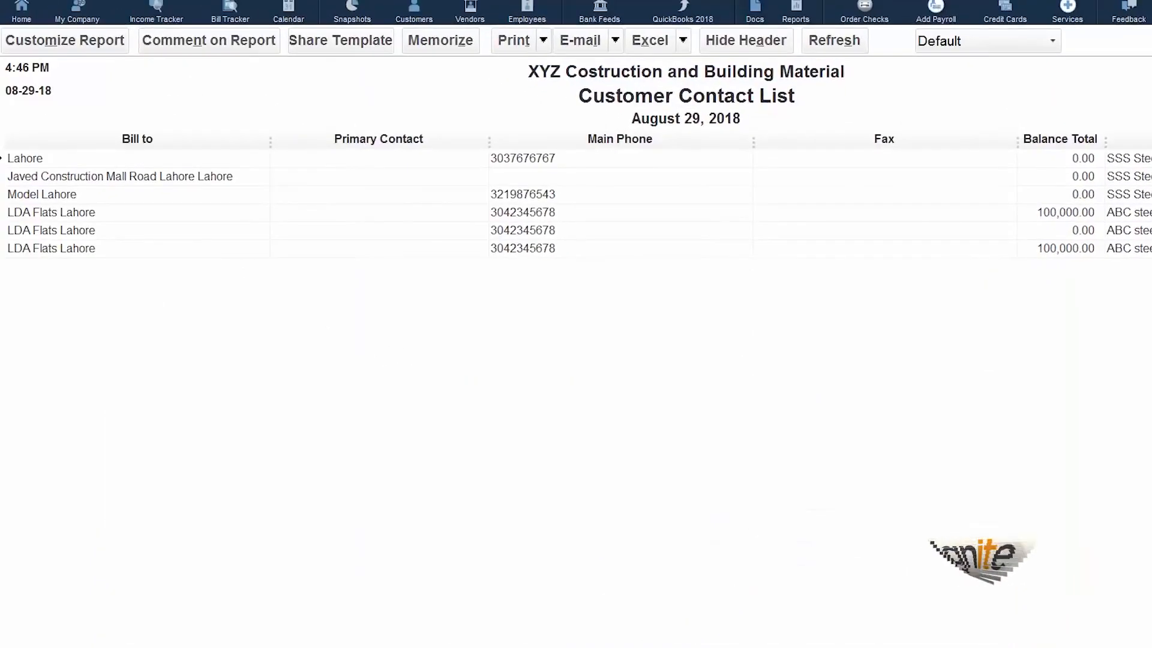
- Filter the Customer Contact List report by the Cement field with the value XYZ Cement
scroll(576, 198, "right", 1)
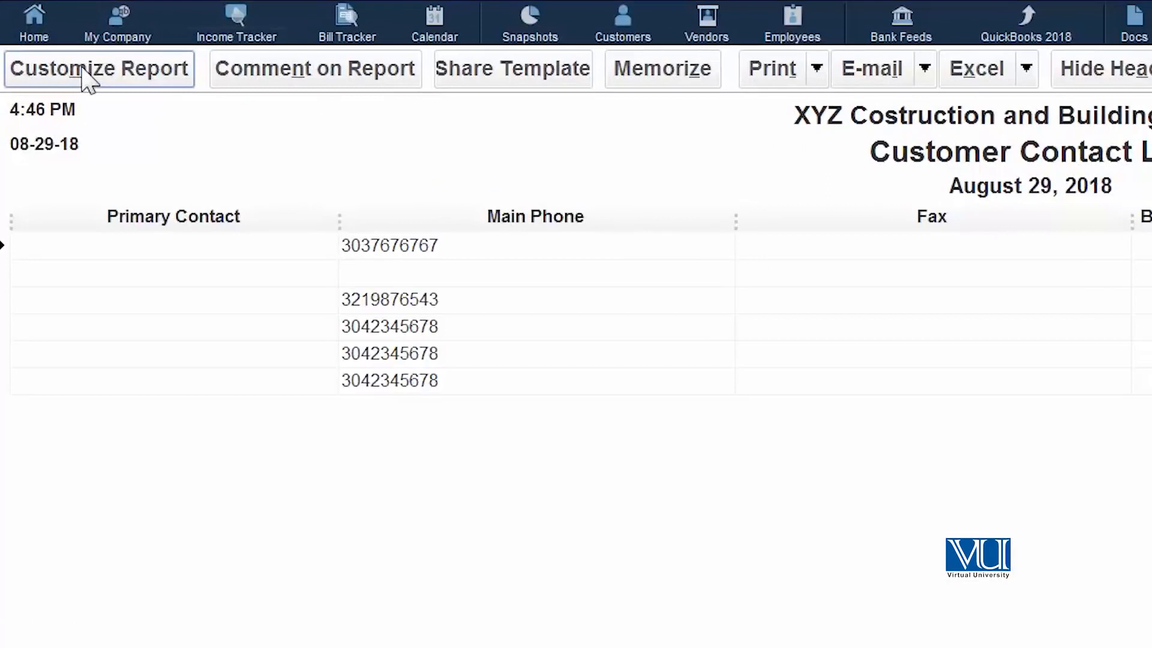
left_click(86, 77)
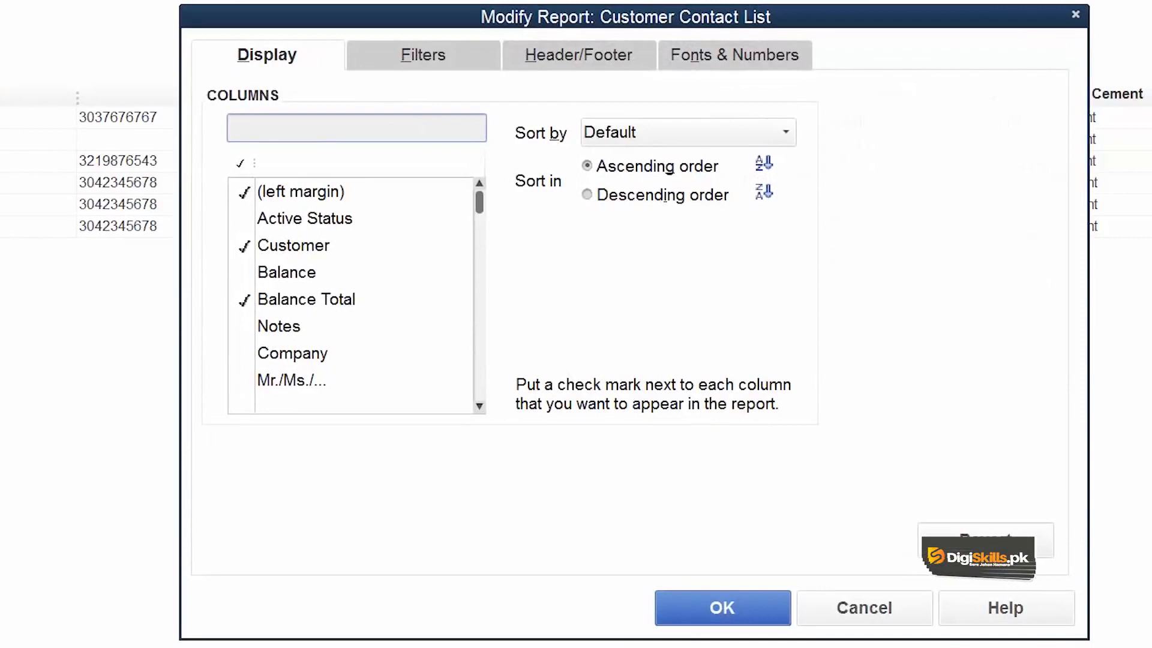
left_click(441, 60)
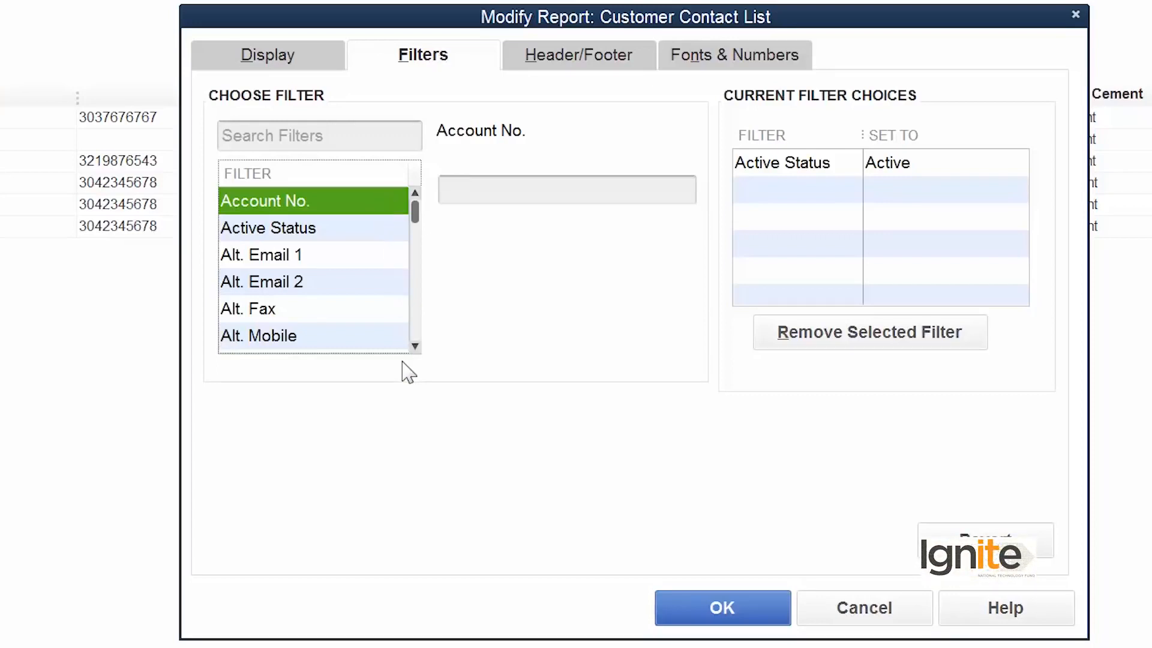
left_click(363, 228)
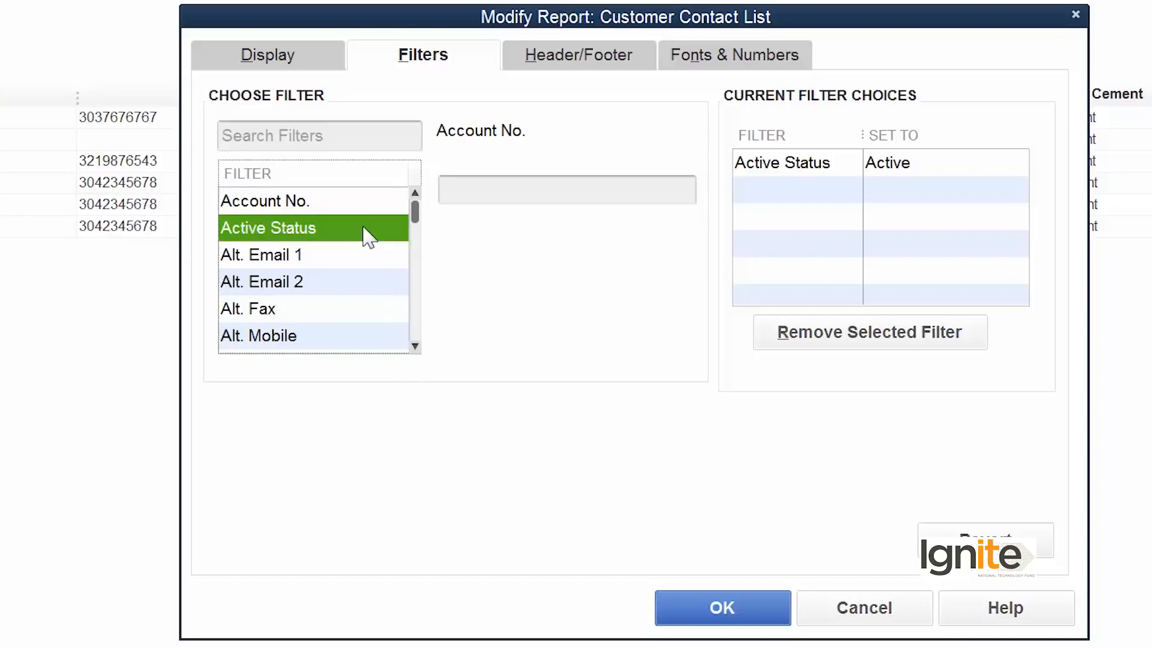
left_click(366, 308)
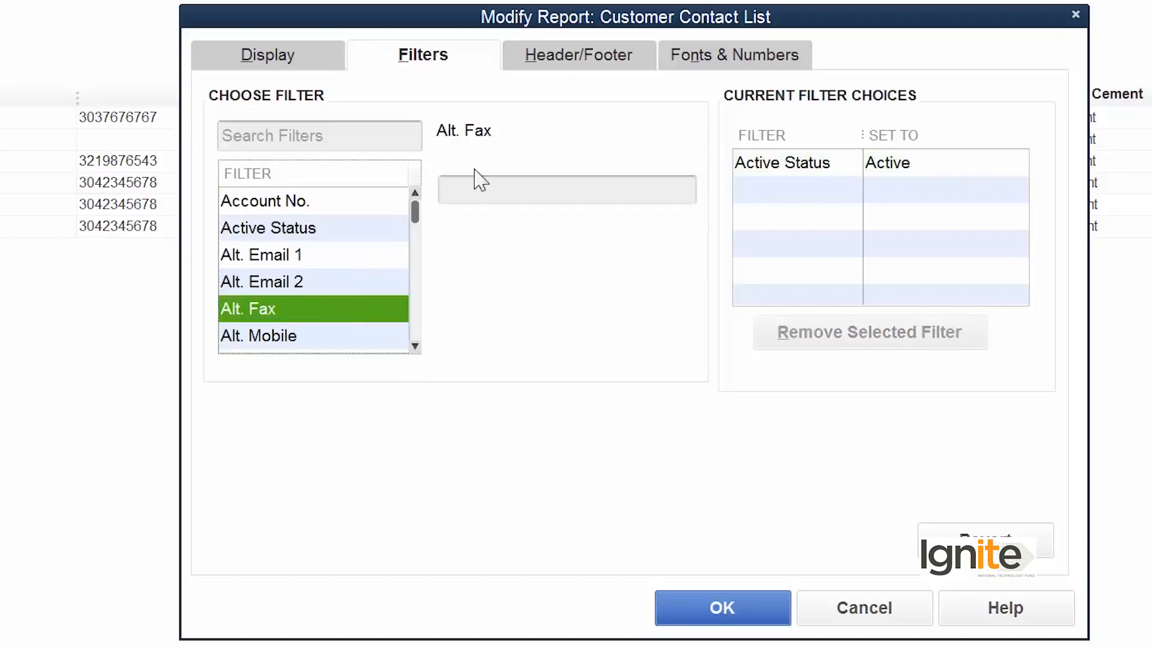
left_click(369, 339)
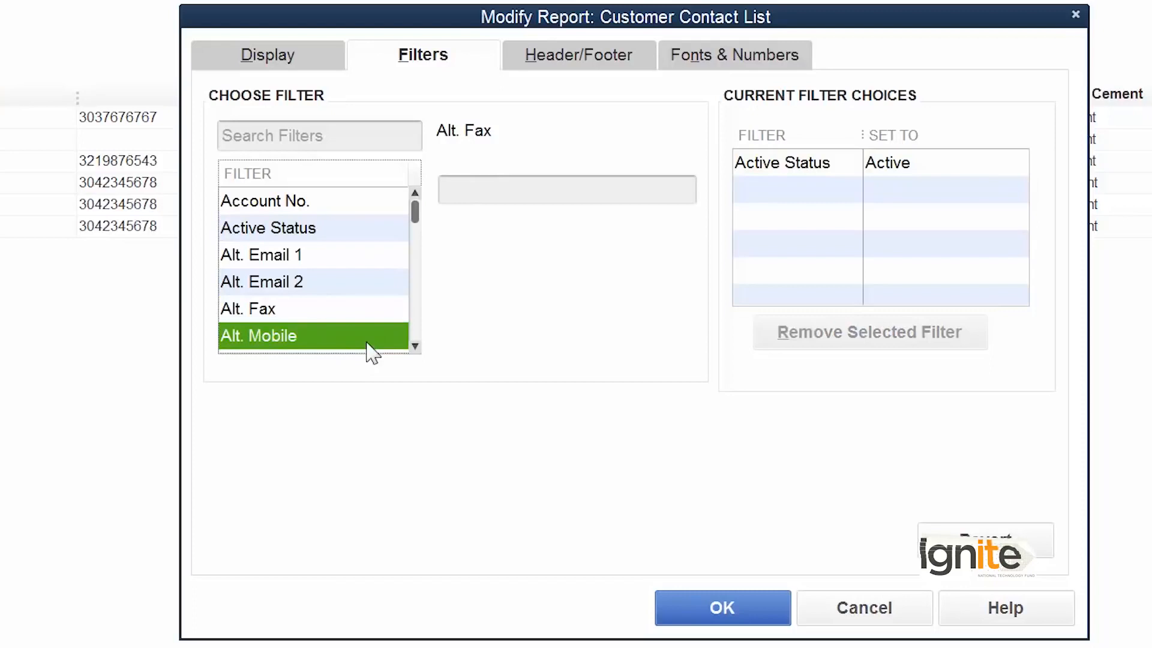
left_click(360, 147)
type("cement")
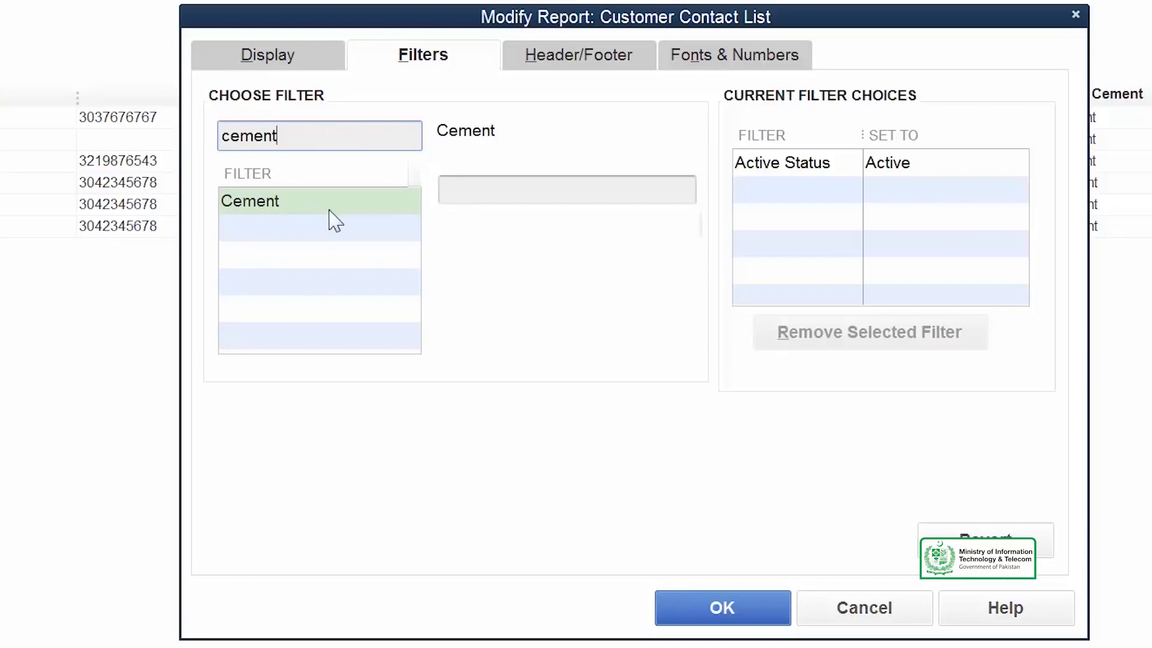
left_click(490, 193)
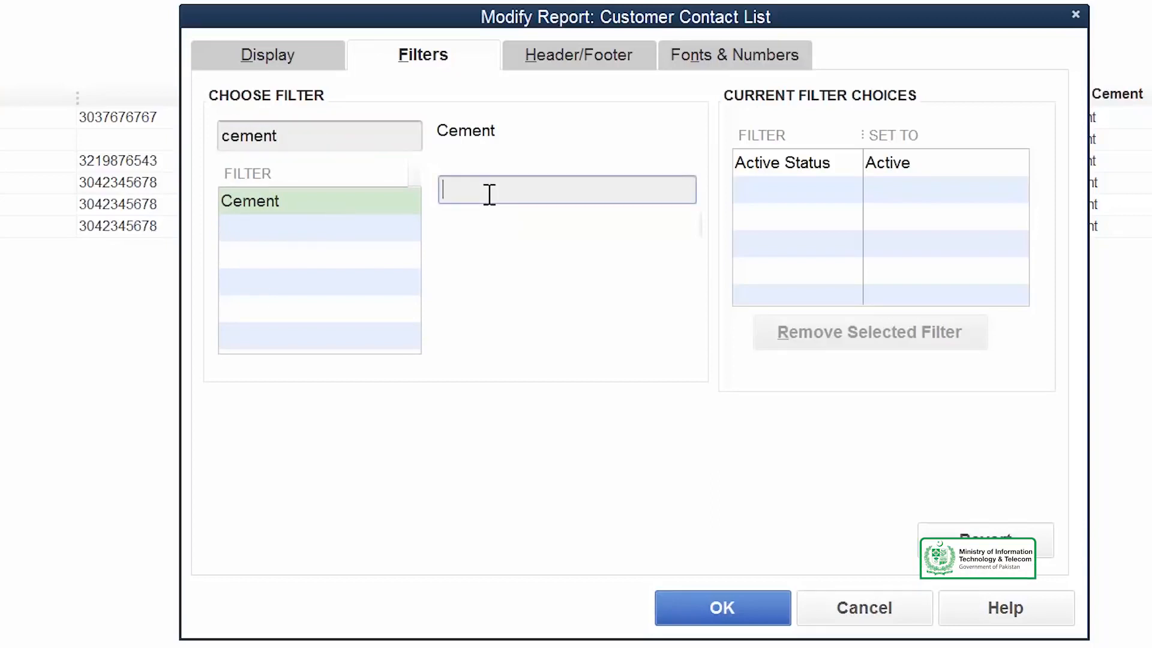
left_click_drag(721, 25, 522, 43)
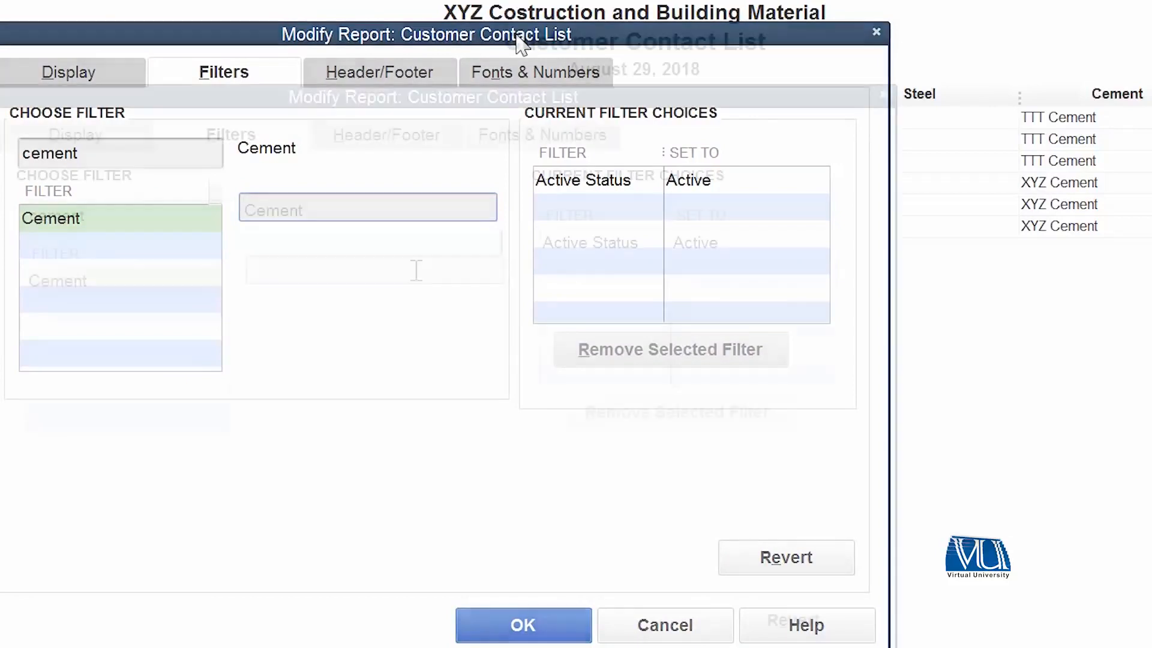
type("XYZ Cement")
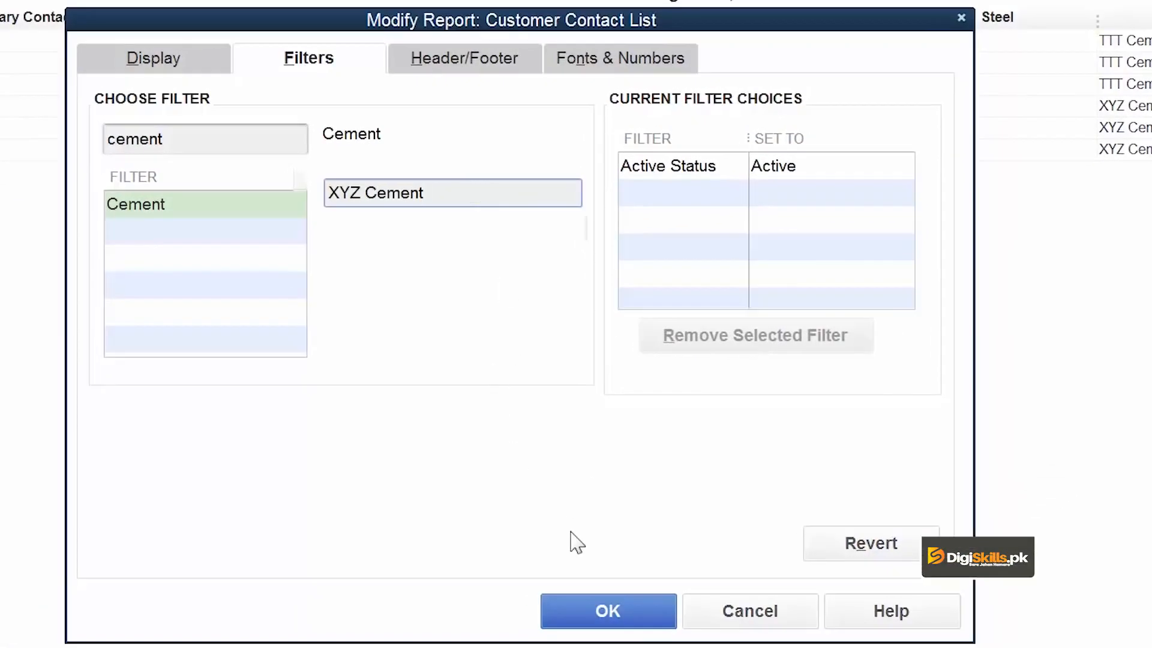
left_click(603, 606)
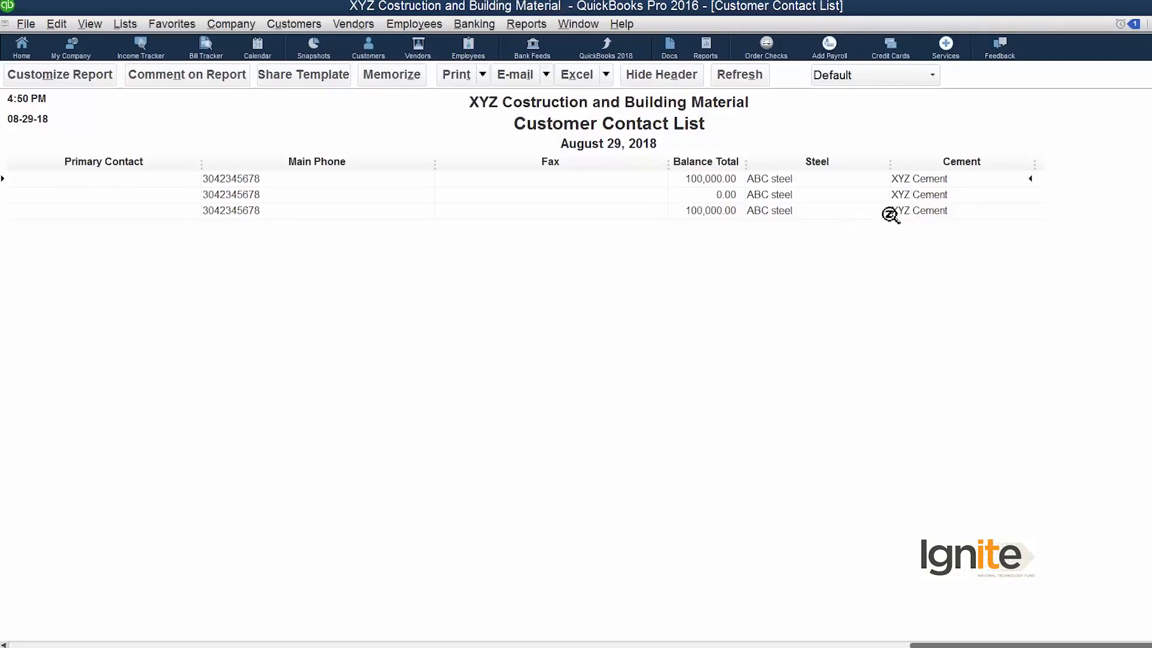
- Add a filter to the Customer Contact List report for the Steel field with the value ABC steel
scroll(868, 216, "left", 3)
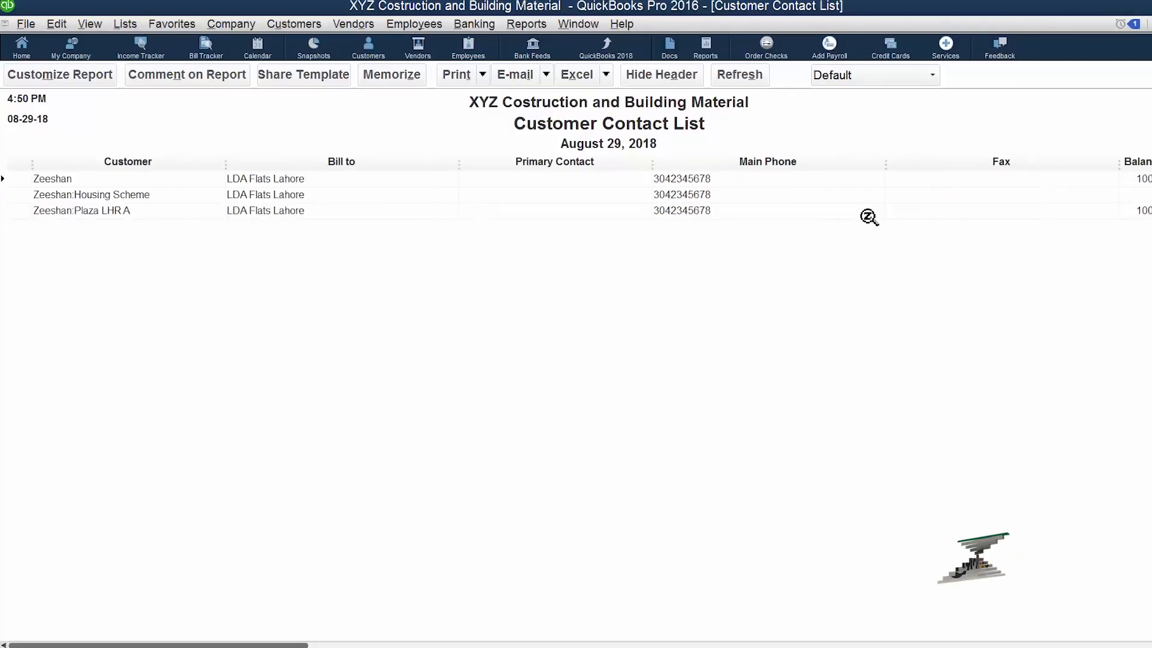
scroll(868, 216, "right", 5)
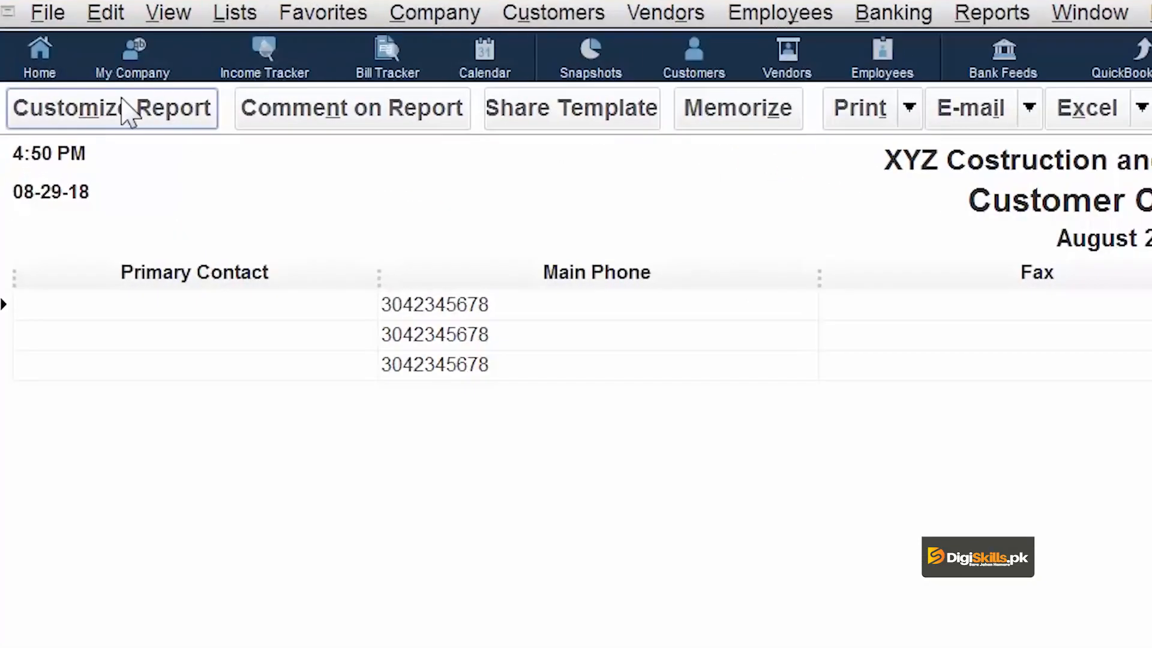
left_click(122, 100)
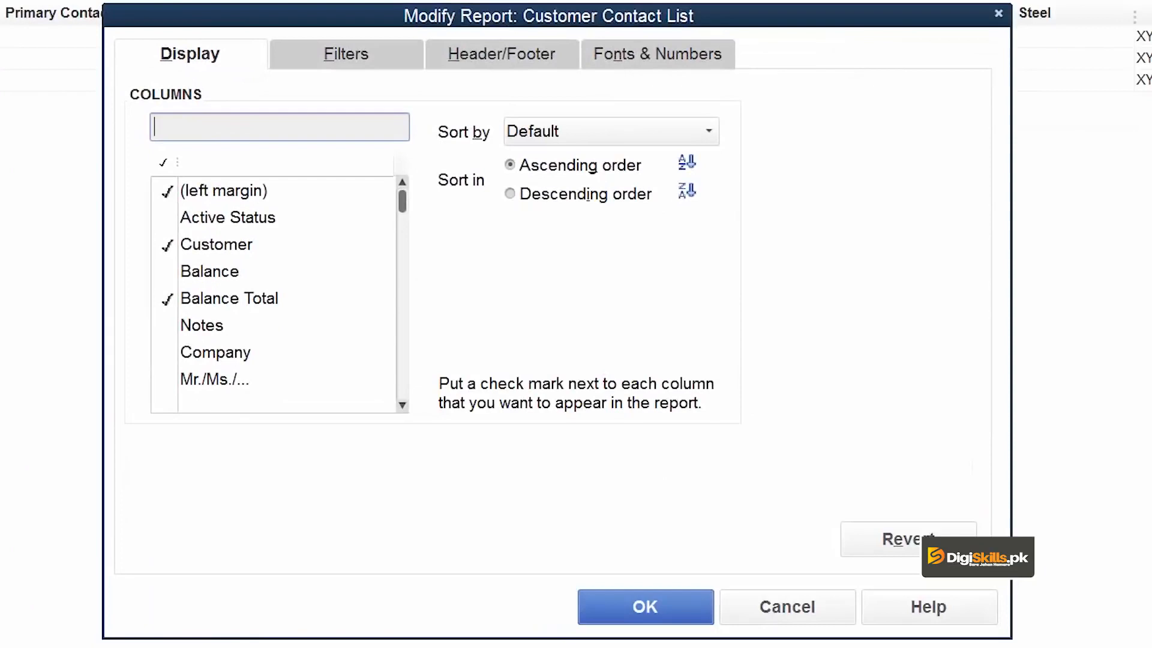
left_click(334, 56)
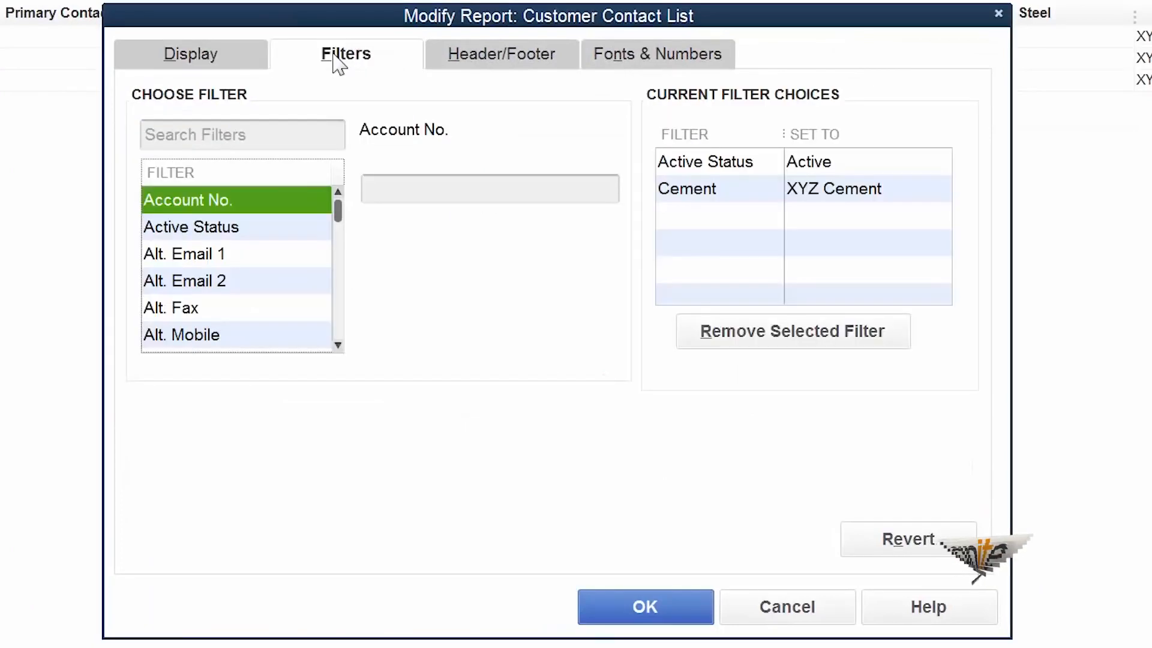
left_click(330, 131)
type("Steel")
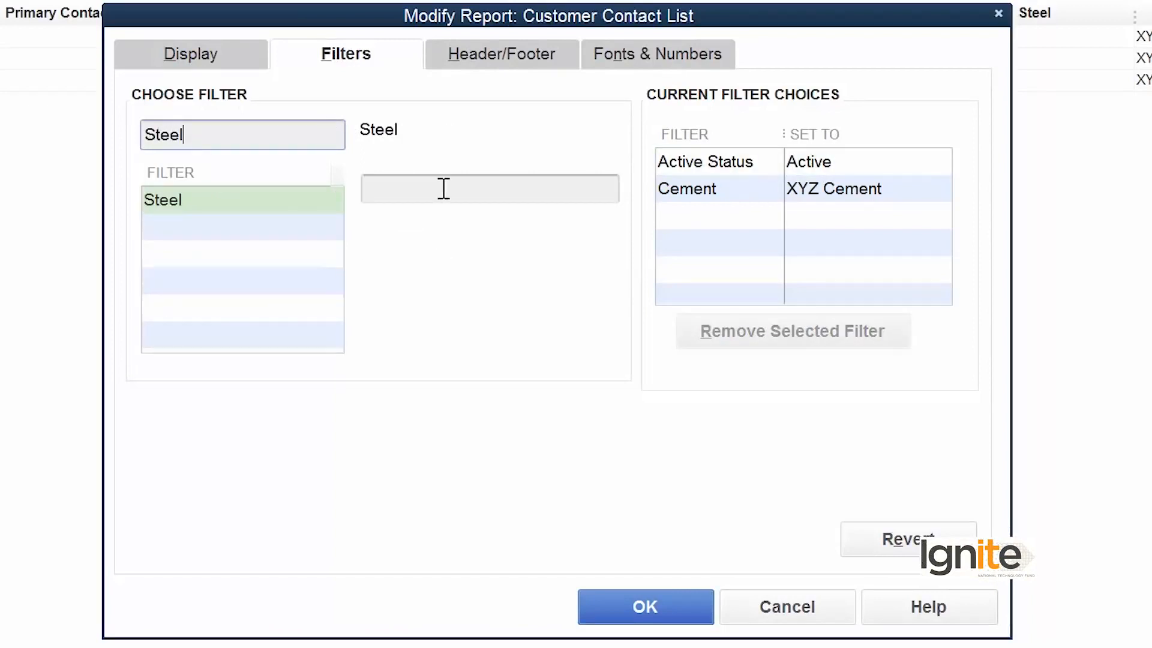
left_click(443, 189)
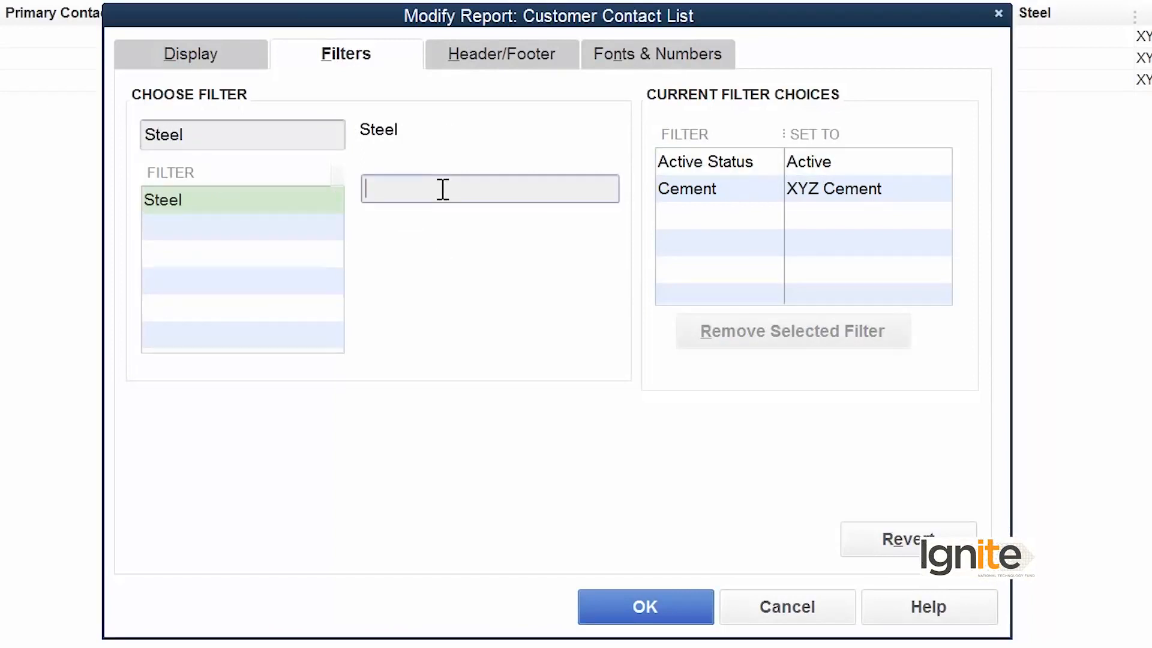
left_click_drag(632, 23, 452, 75)
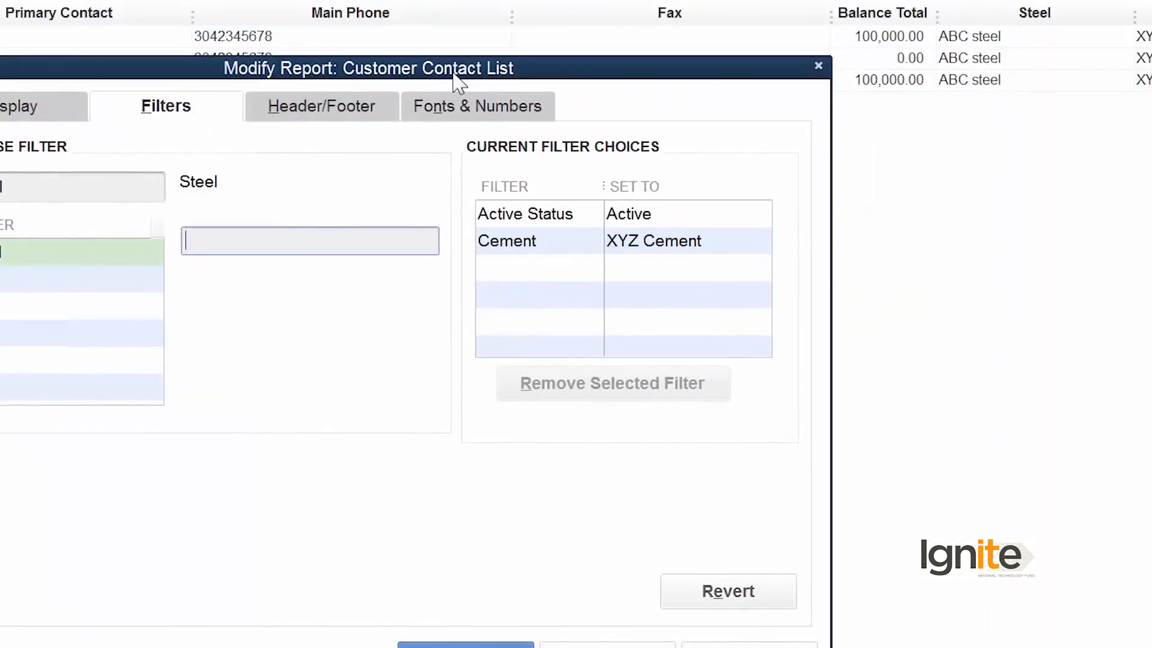
type("ABC")
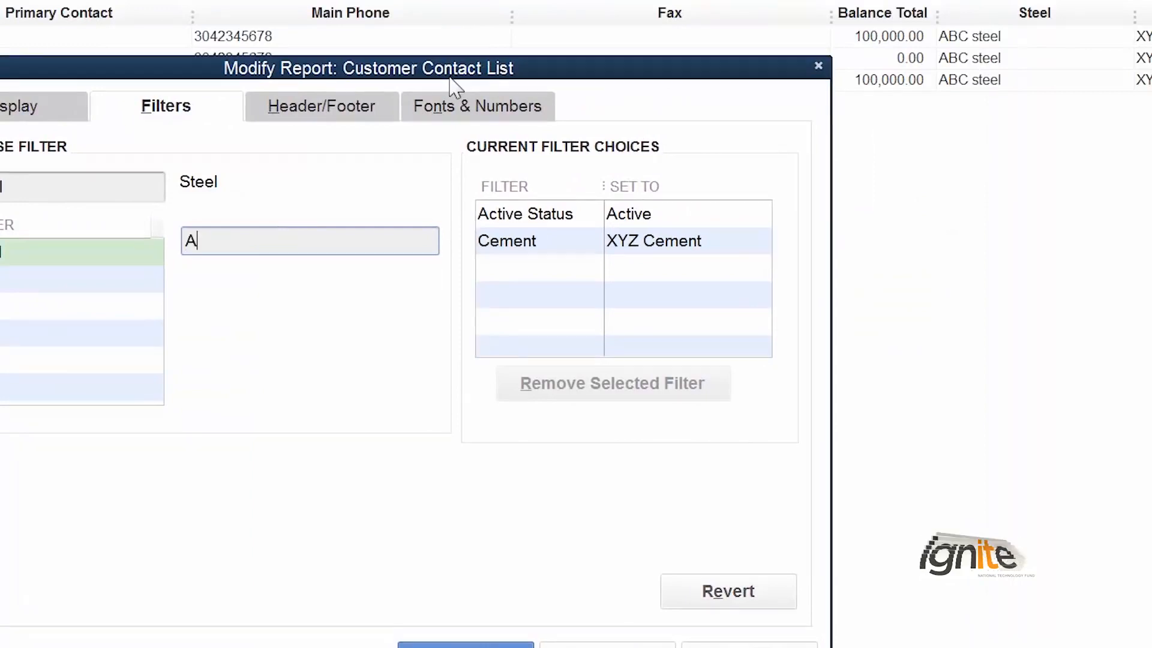
type(" steel")
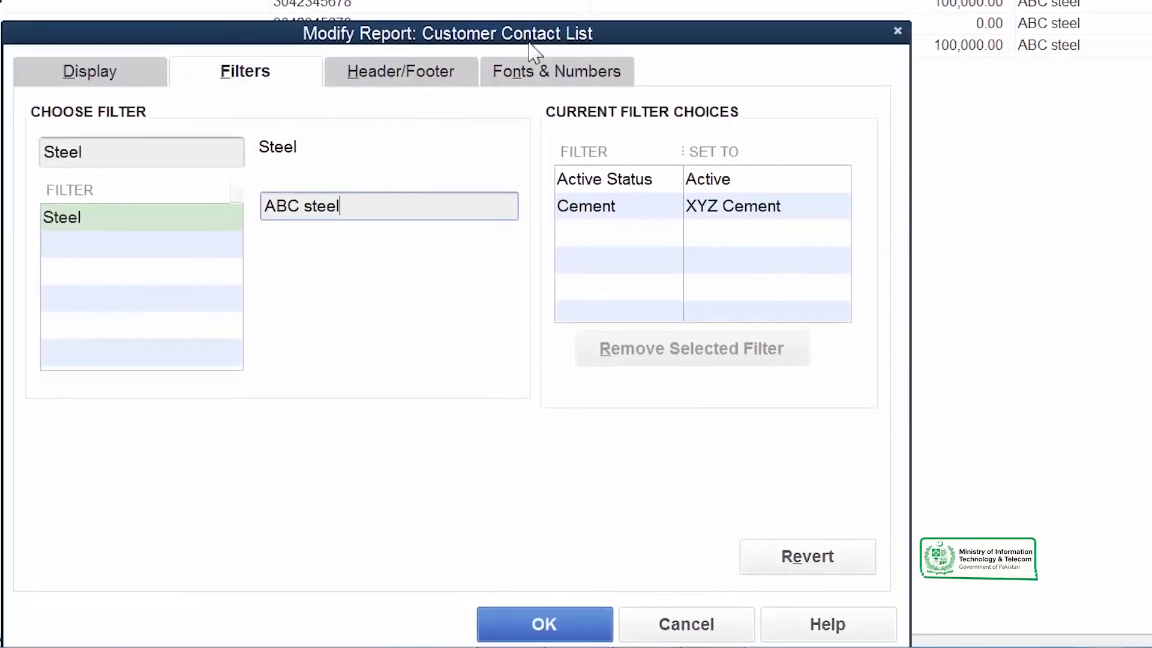
left_click(473, 645)
left_click(544, 624)
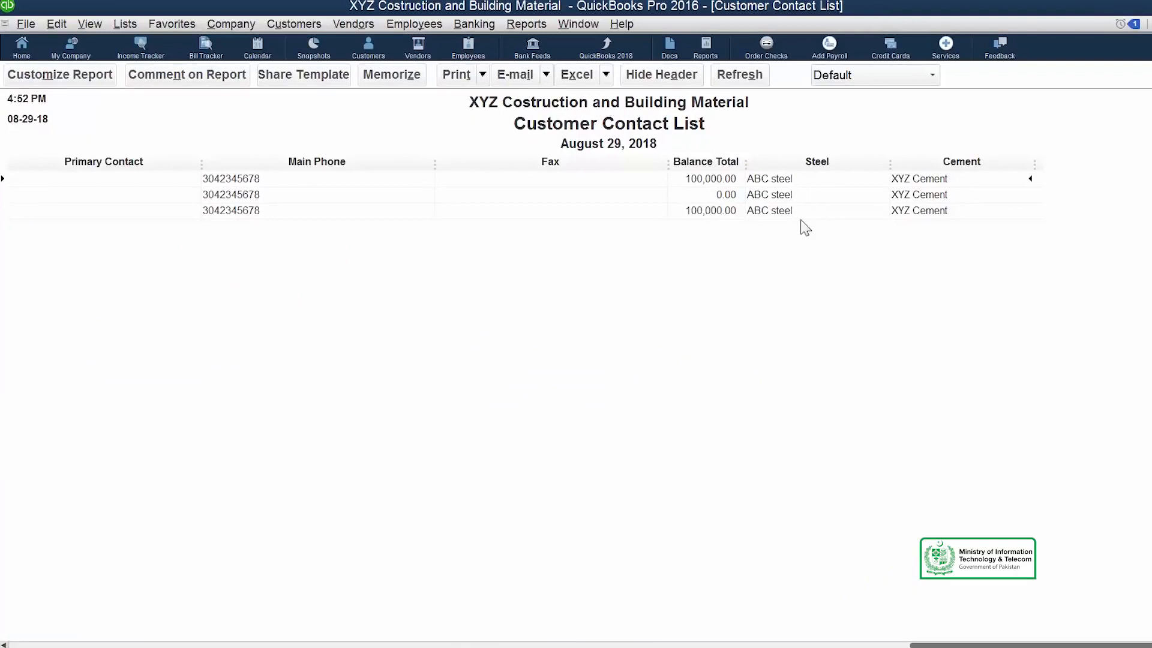
- Remove the Cement and Steel filters from the Customer Contact List report
left_click(60, 76)
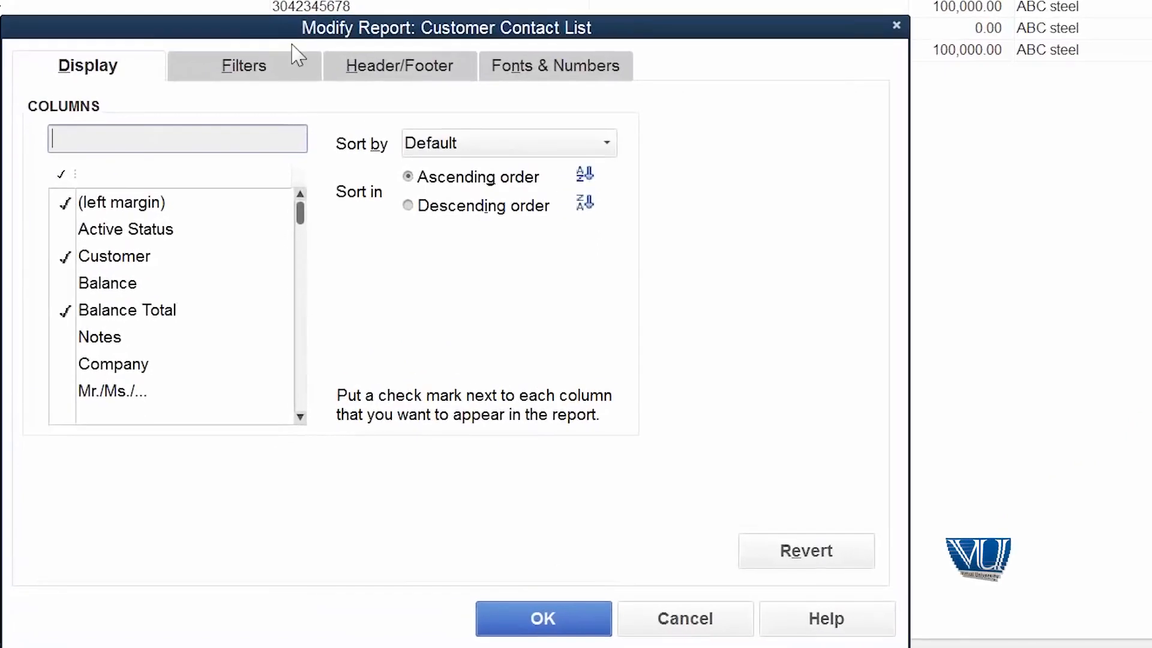
left_click(204, 221)
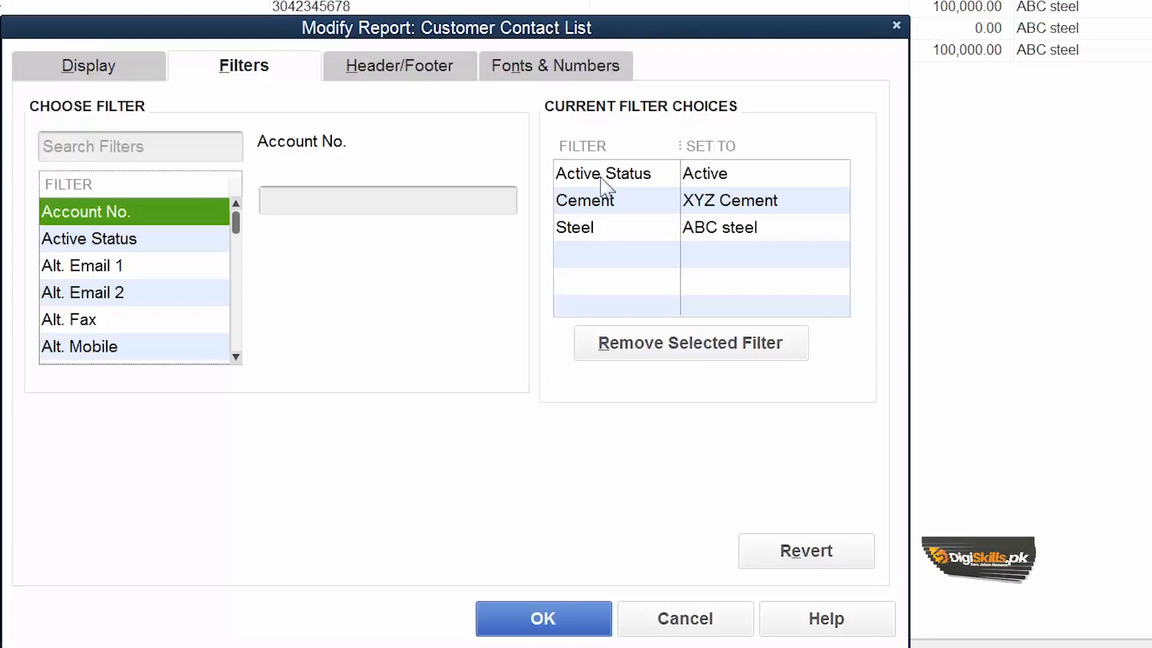
left_click(660, 343)
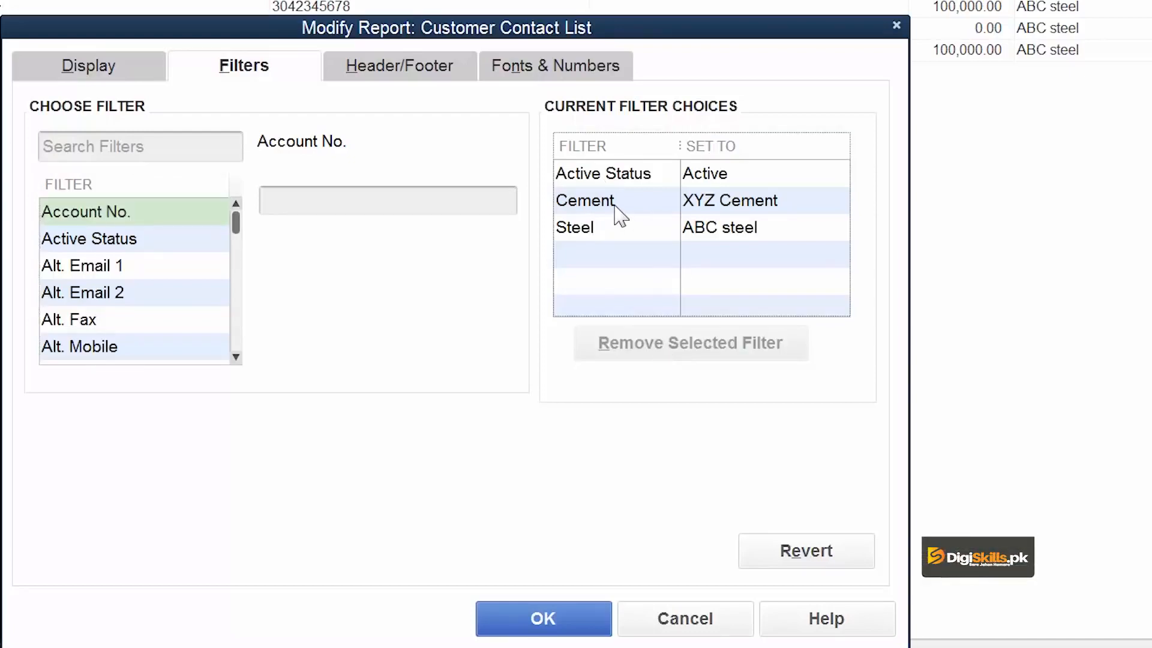
left_click(615, 205)
left_click(647, 348)
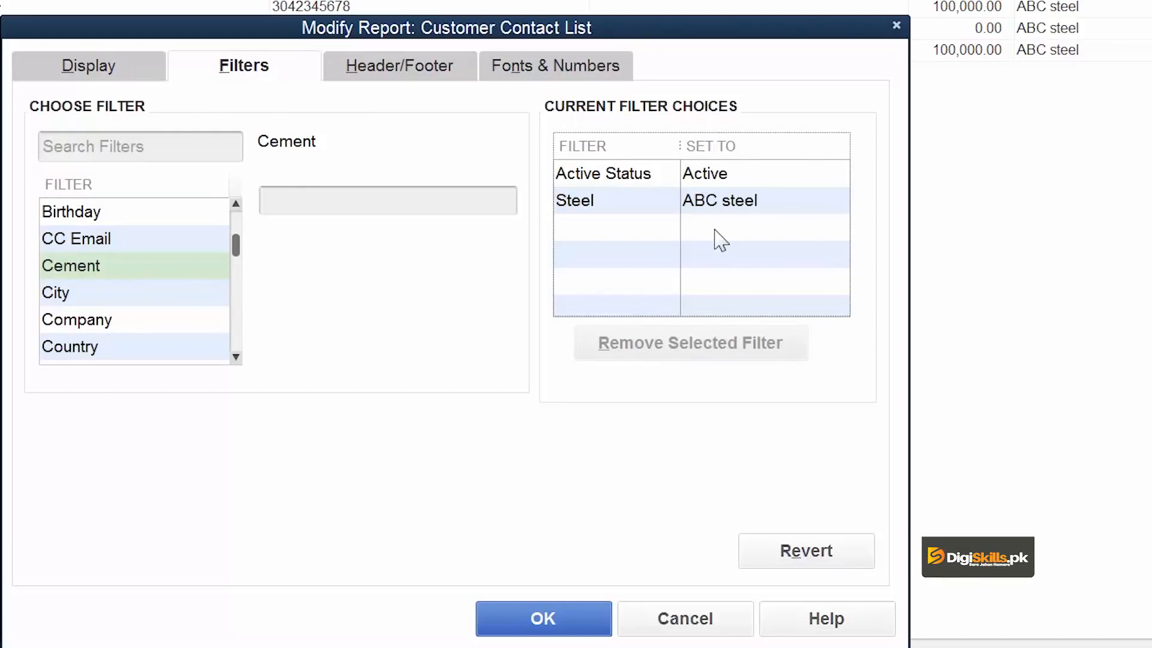
left_click(758, 202)
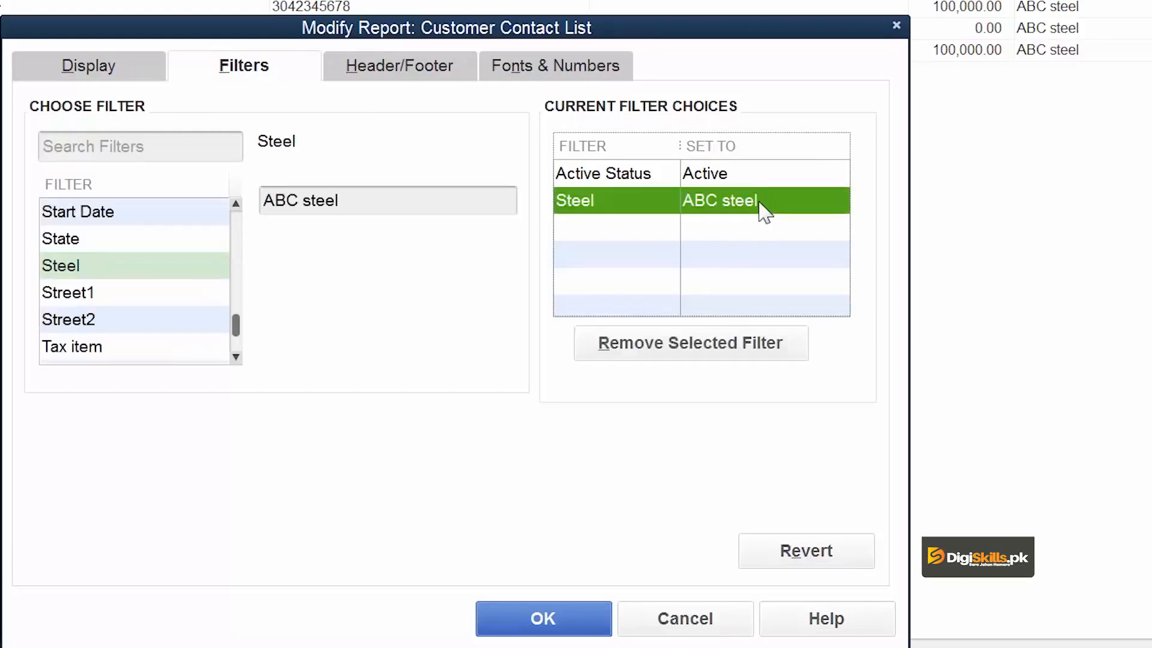
left_click(709, 339)
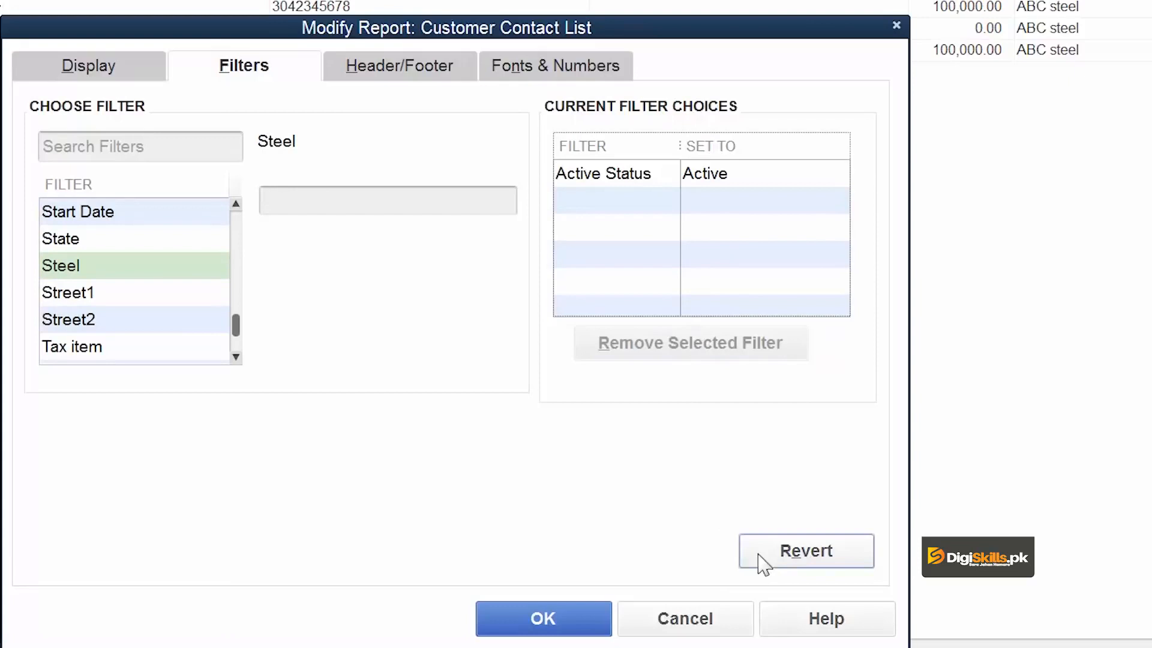
left_click(593, 623)
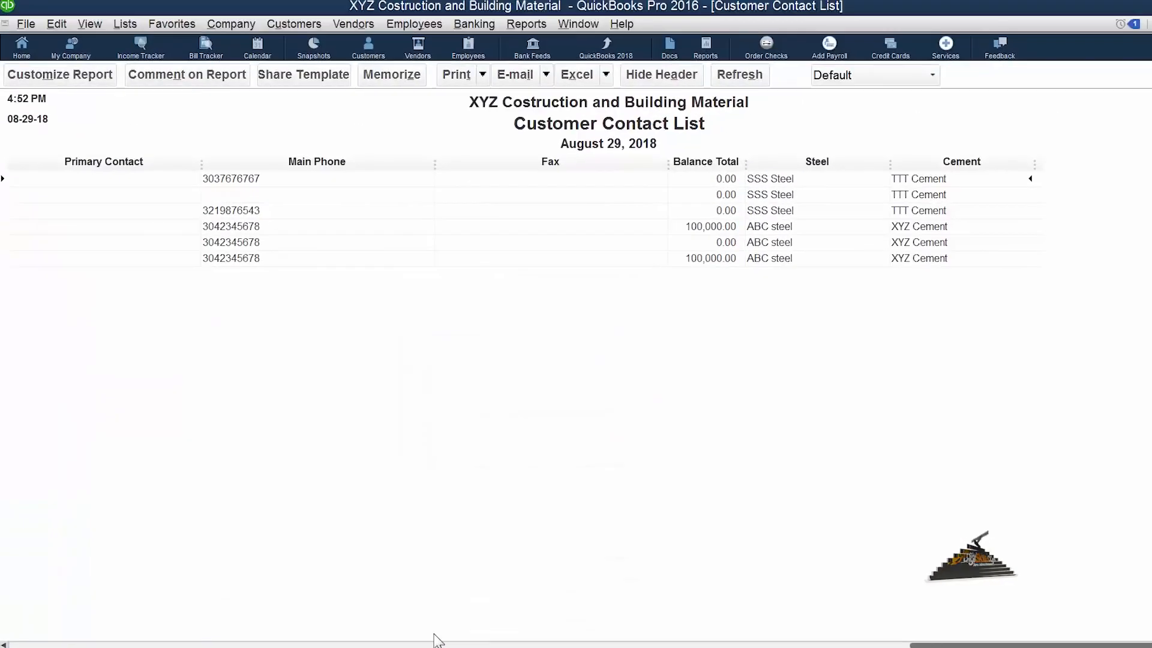
- Filter the Customer Contact List report by the Steel field with the value SSS steel and bring the customer names into view
left_click(39, 82)
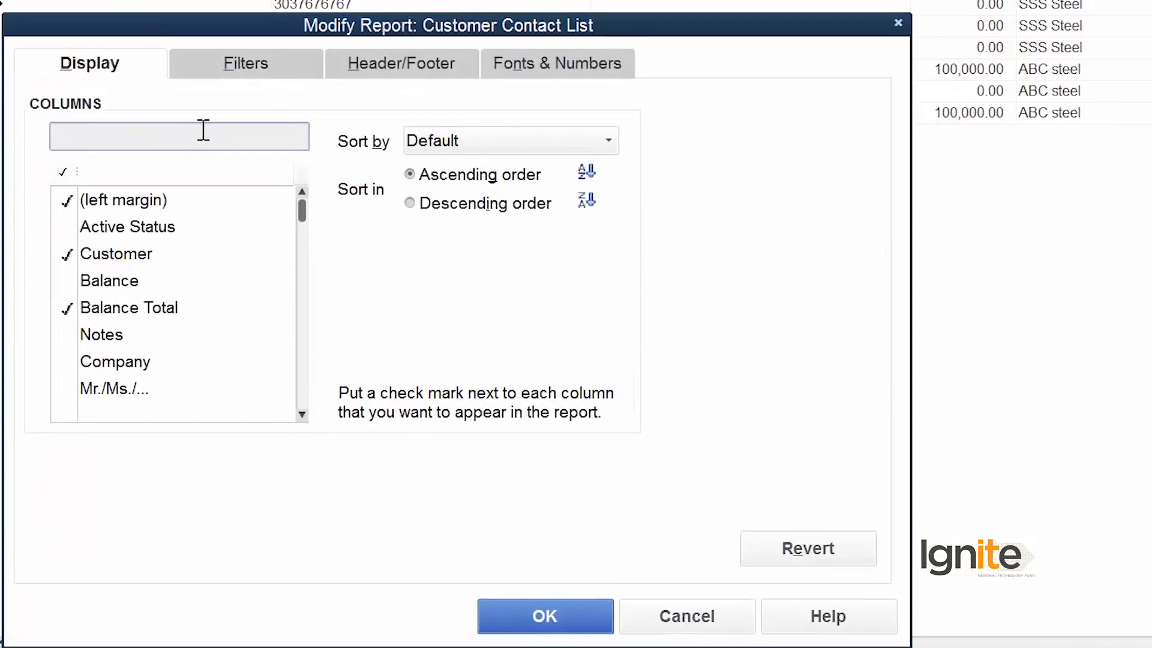
left_click(241, 67)
left_click(166, 139)
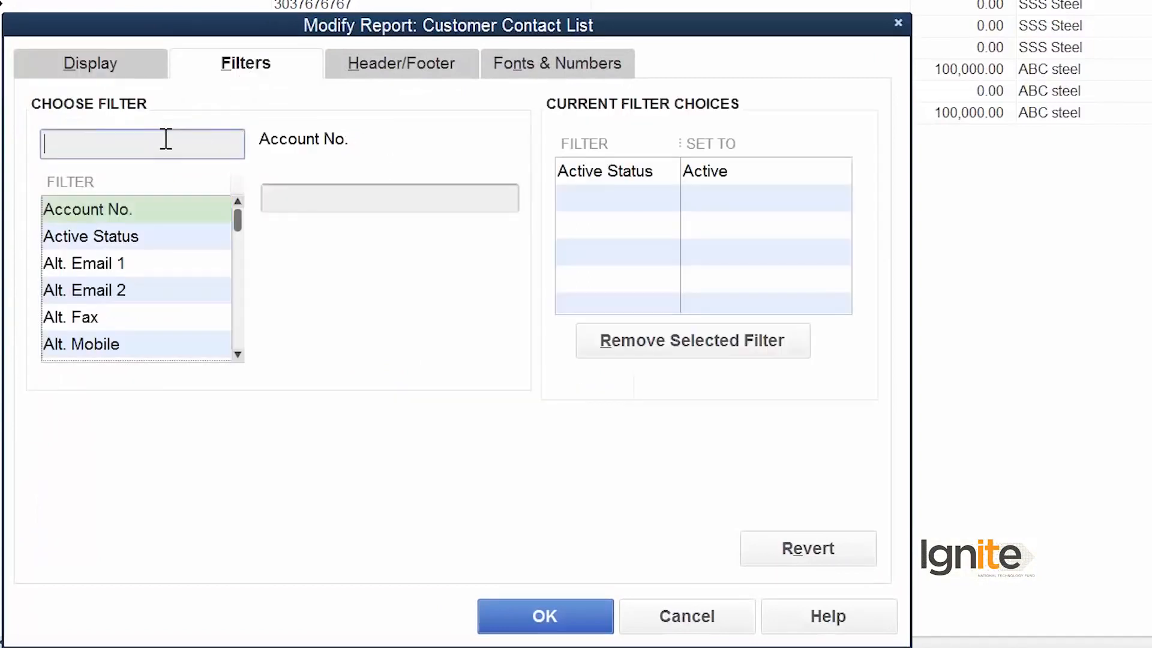
type("ste")
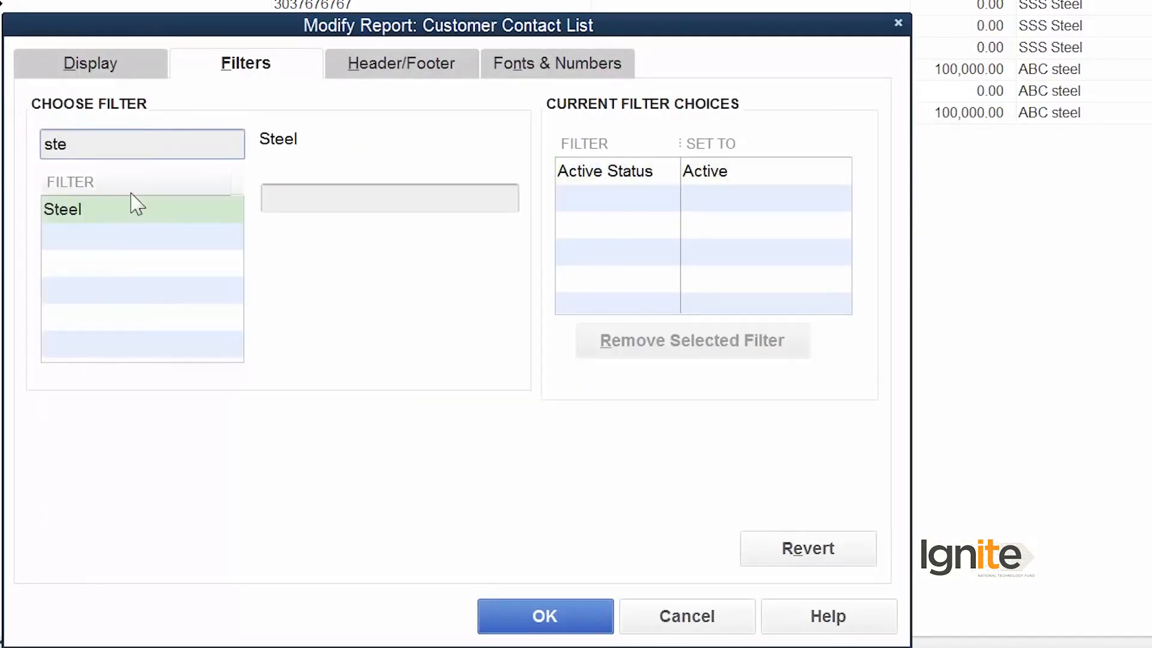
left_click(128, 209)
left_click(425, 201)
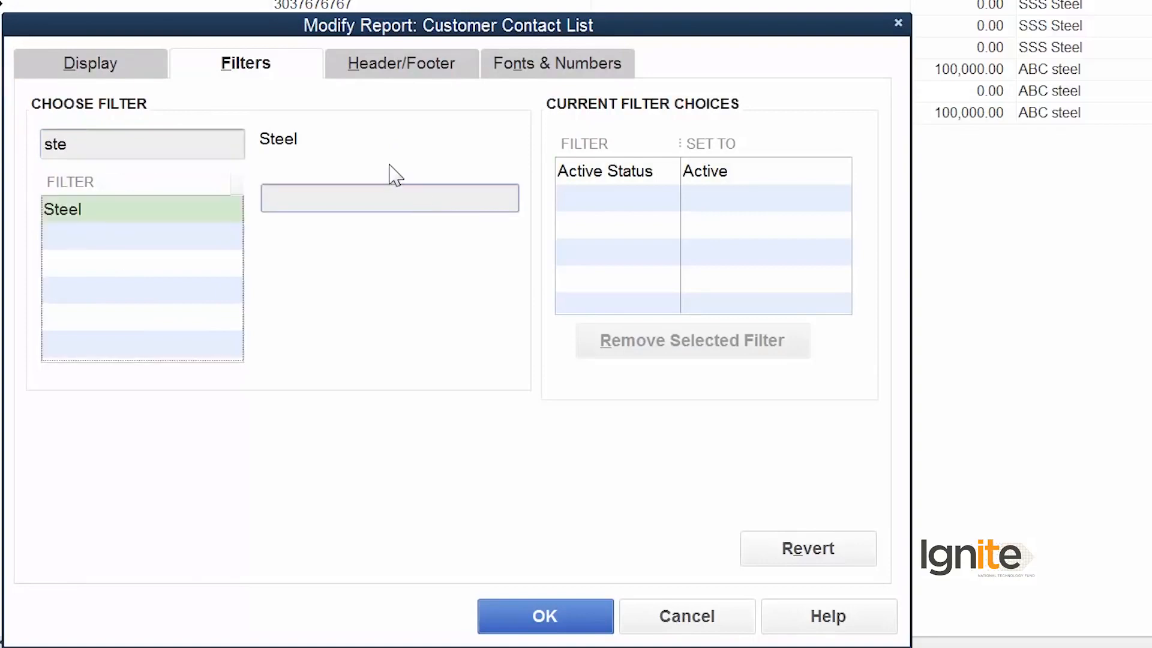
type("SSS")
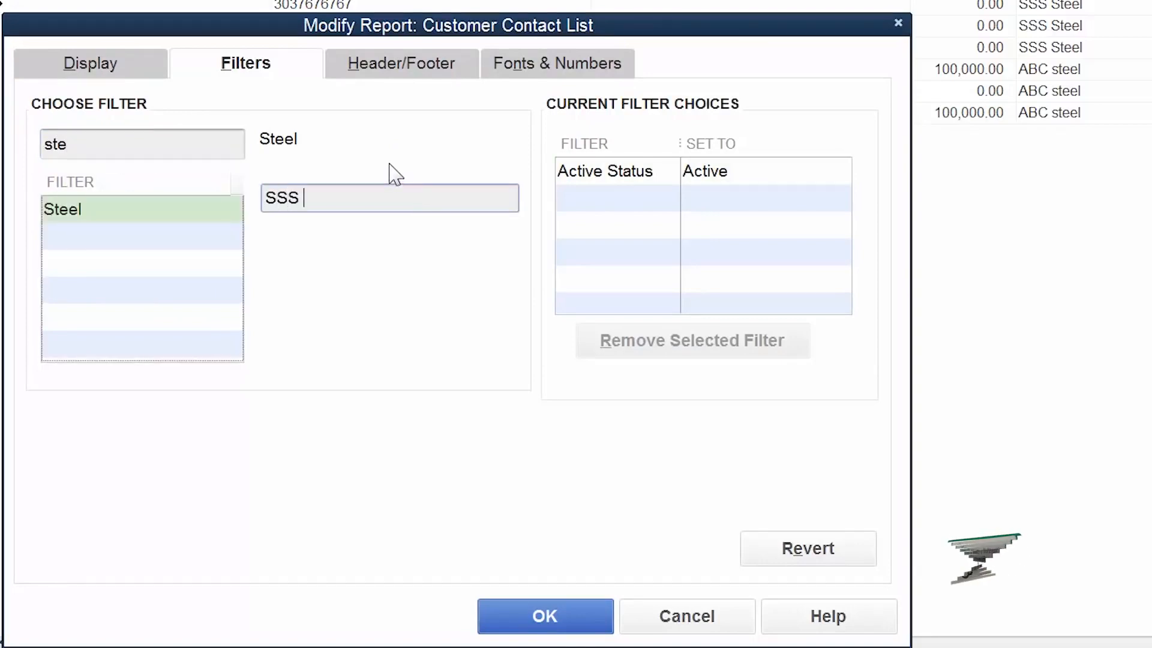
type(" steel")
left_click(506, 630)
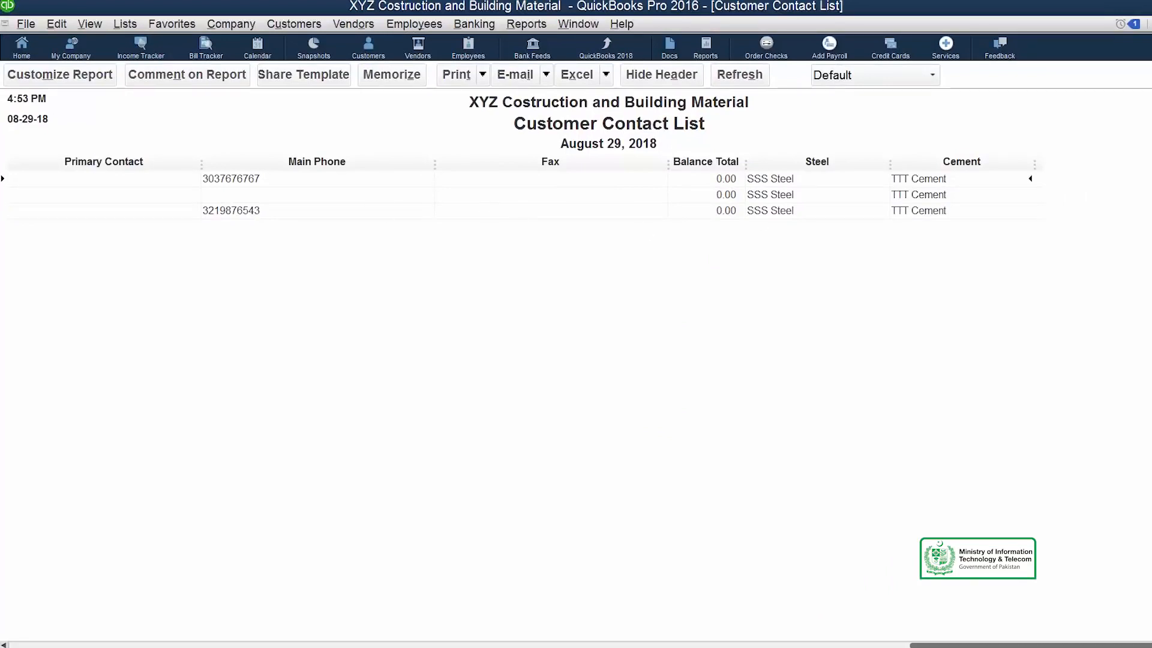
left_click_drag(1118, 645, 217, 645)
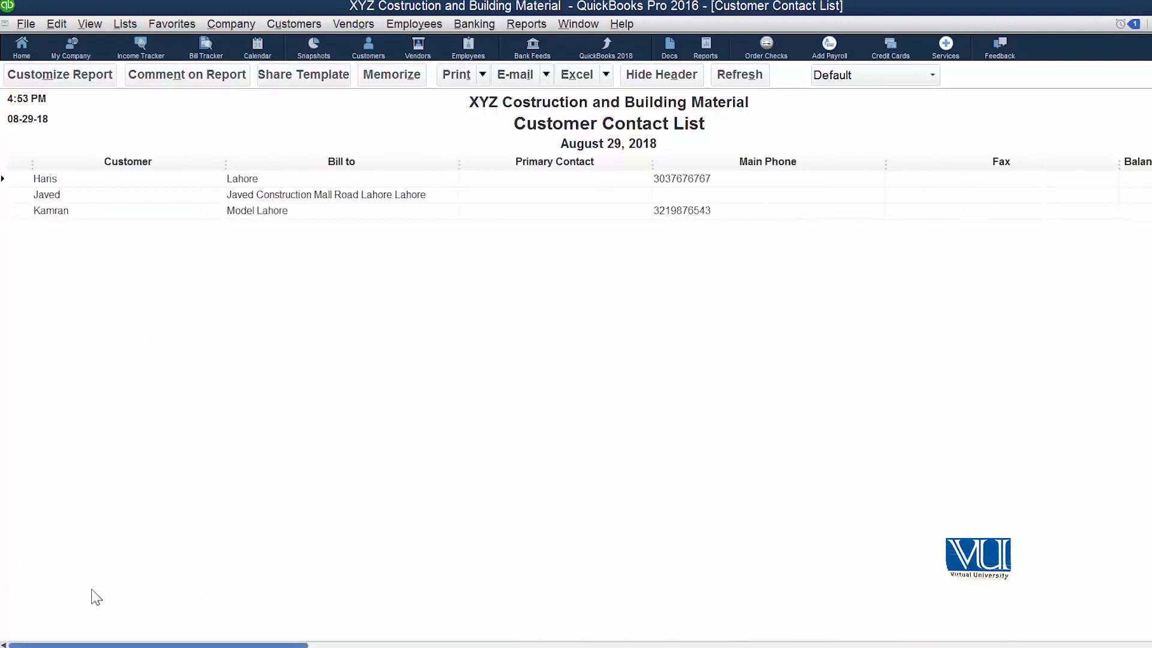